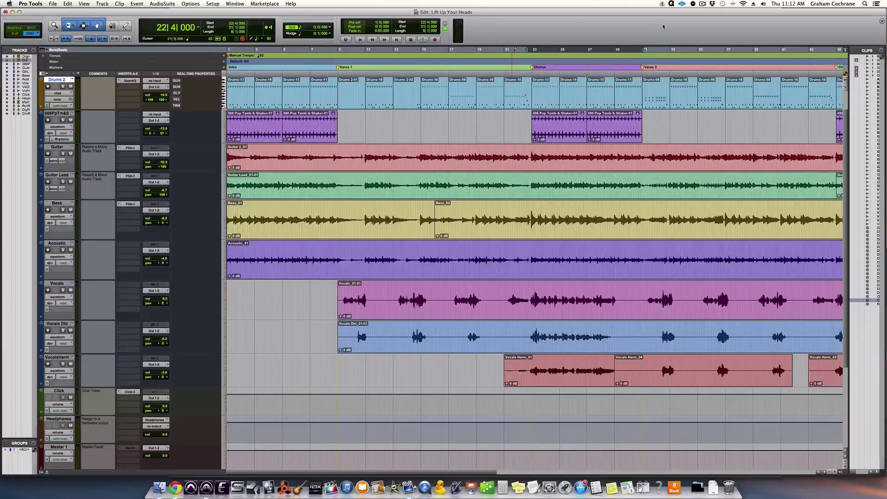
Play and stop the song, then show the Mix window with every channel strip and resume playback
{"action": "key", "text": "space"}
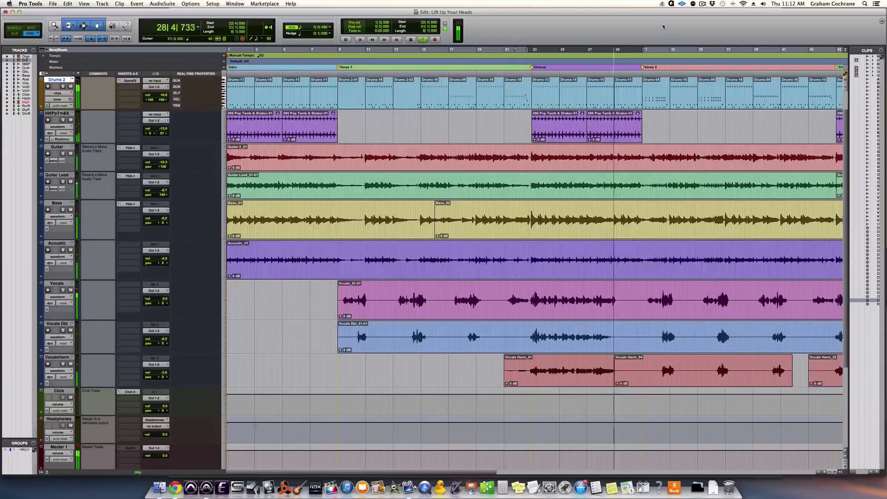
{"action": "key", "text": "space"}
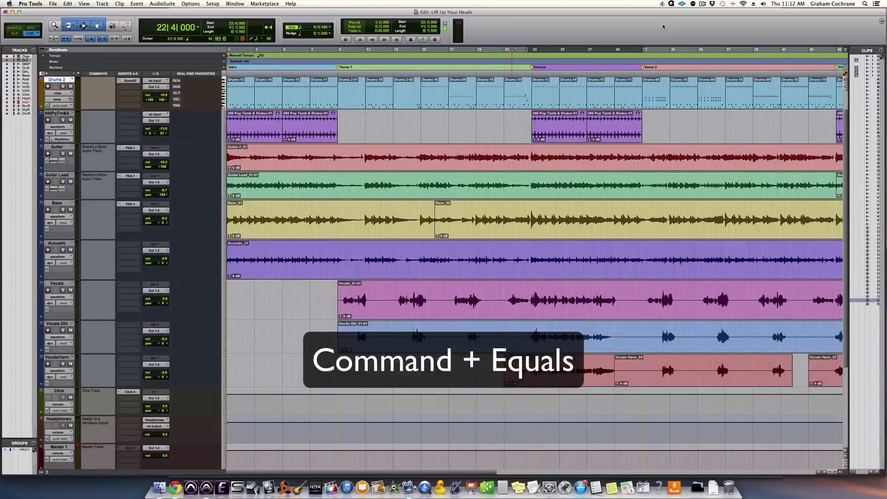
{"action": "key", "text": "super+equal"}
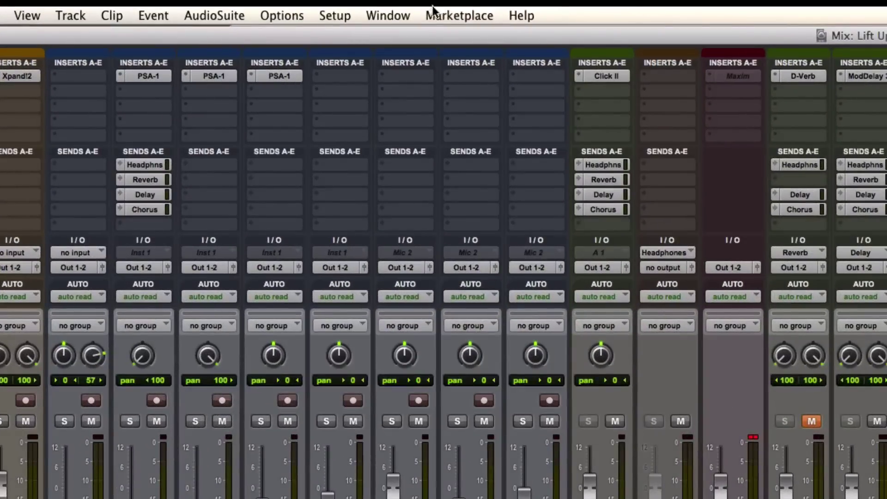
{"action": "left_click", "coordinate": [384, 14]}
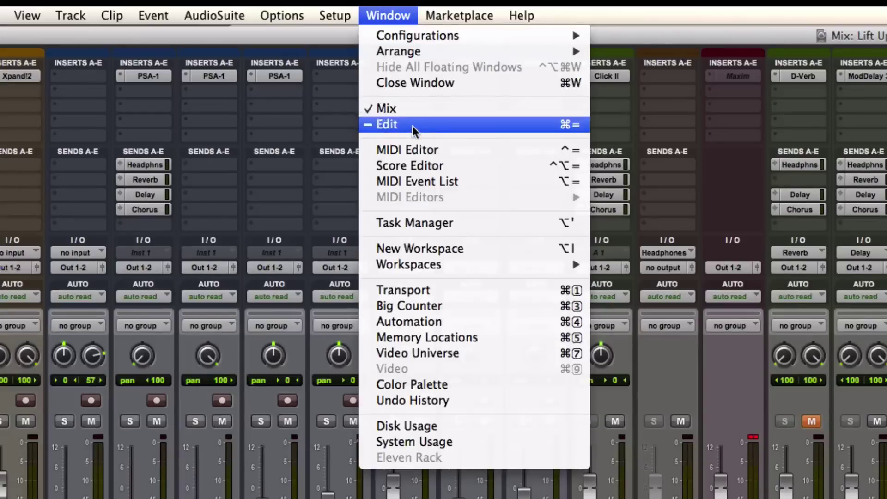
{"action": "left_click", "coordinate": [416, 110]}
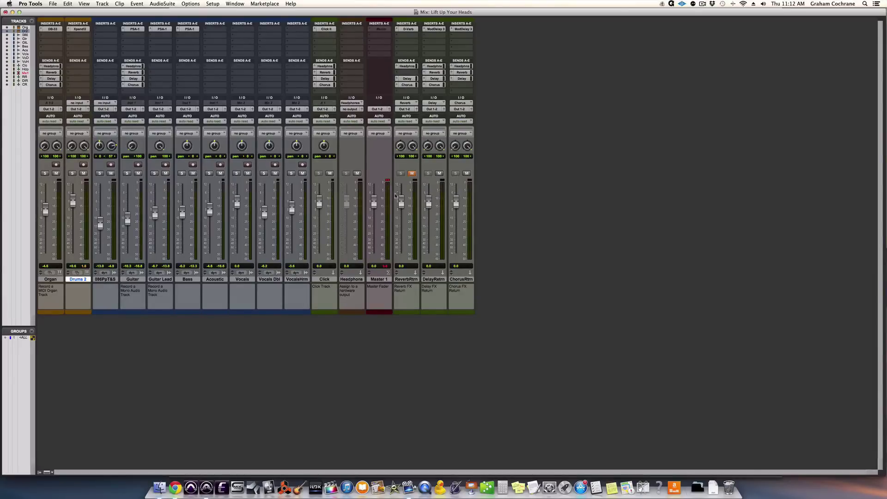
{"action": "key", "text": "space"}
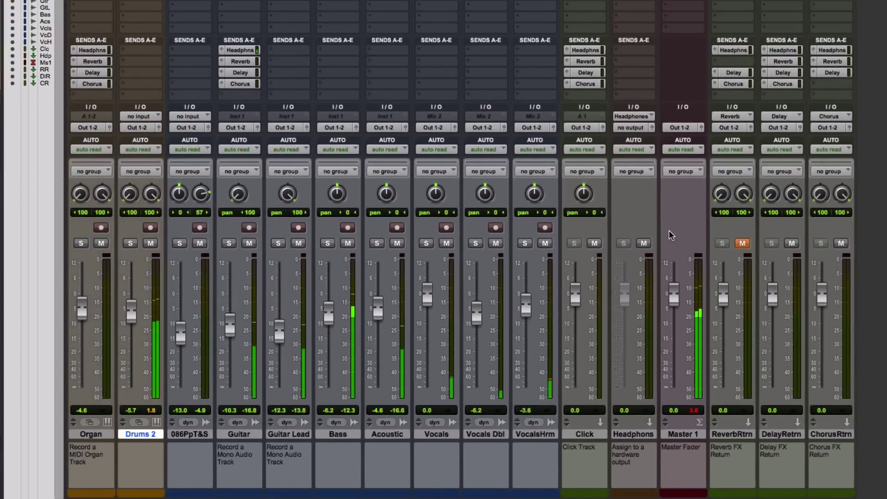
Set faders: Vocals -2.4, Bass -7.9, 086PpT&S -14.8, VocalsHrm -5.2 dB; lower Organ; raise Guitar and Acoustic
{"action": "left_click_drag", "start_coordinate": [428, 296], "coordinate": [431, 306]}
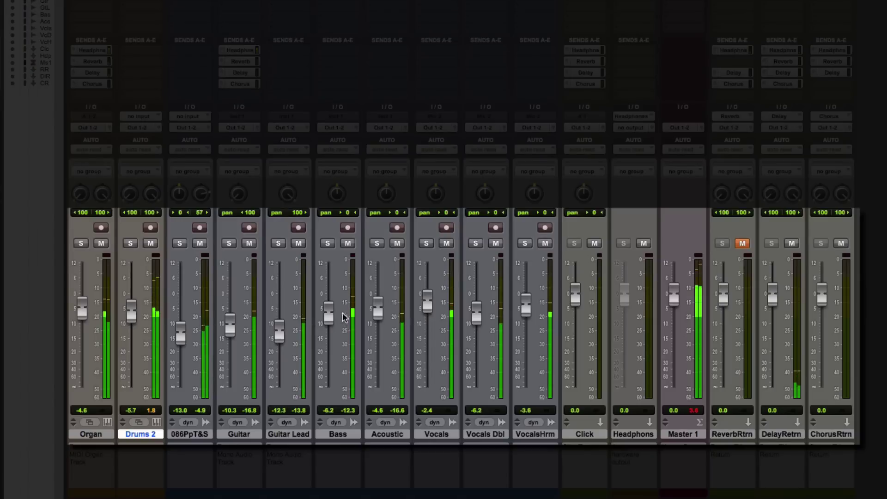
{"action": "left_click_drag", "start_coordinate": [328, 310], "coordinate": [328, 318]}
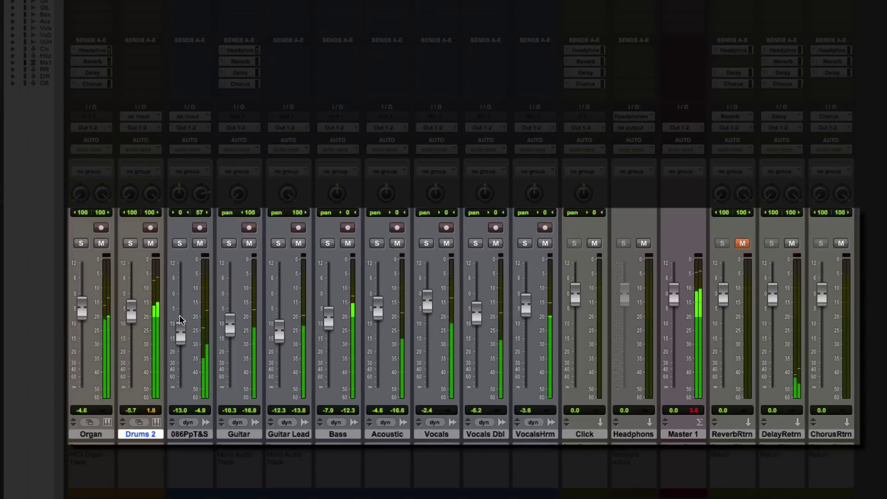
{"action": "left_click_drag", "start_coordinate": [184, 323], "coordinate": [185, 330]}
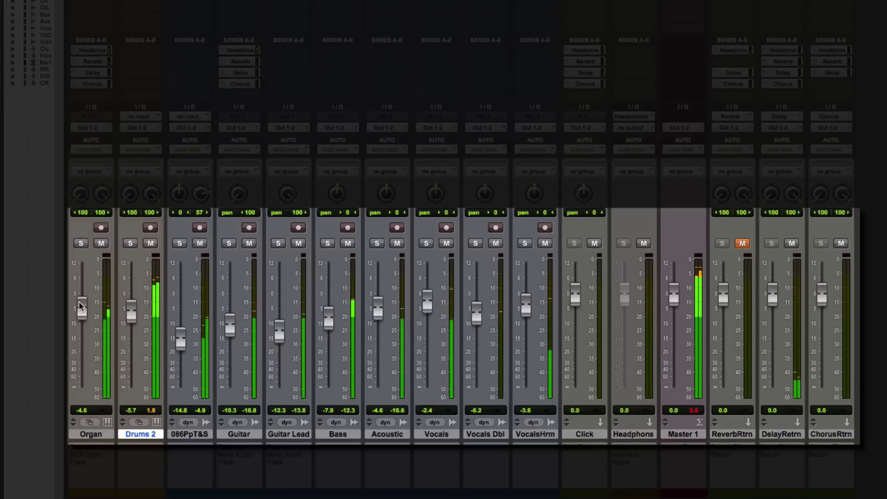
{"action": "left_click_drag", "start_coordinate": [79, 301], "coordinate": [79, 317]}
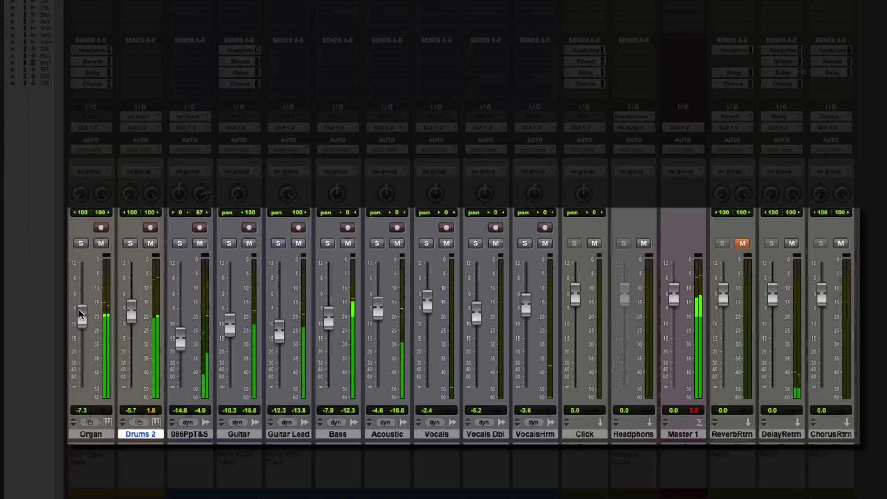
{"action": "left_click_drag", "start_coordinate": [233, 329], "coordinate": [231, 320]}
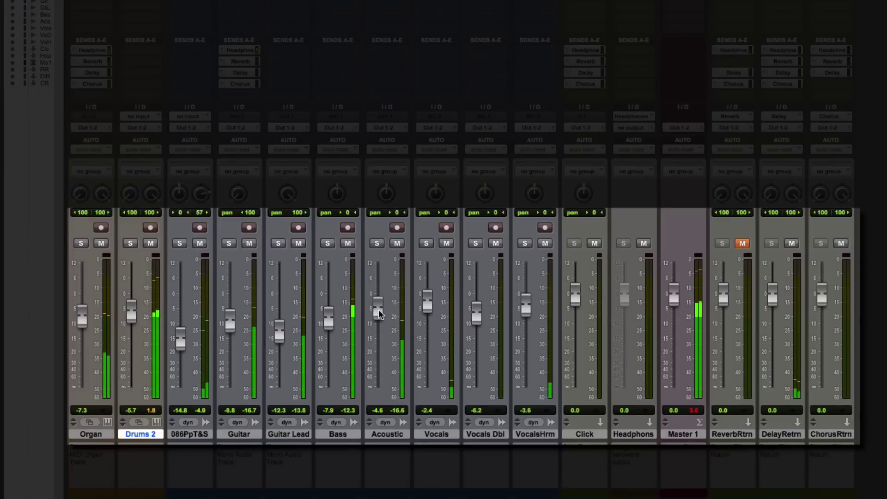
{"action": "left_click_drag", "start_coordinate": [378, 309], "coordinate": [379, 306]}
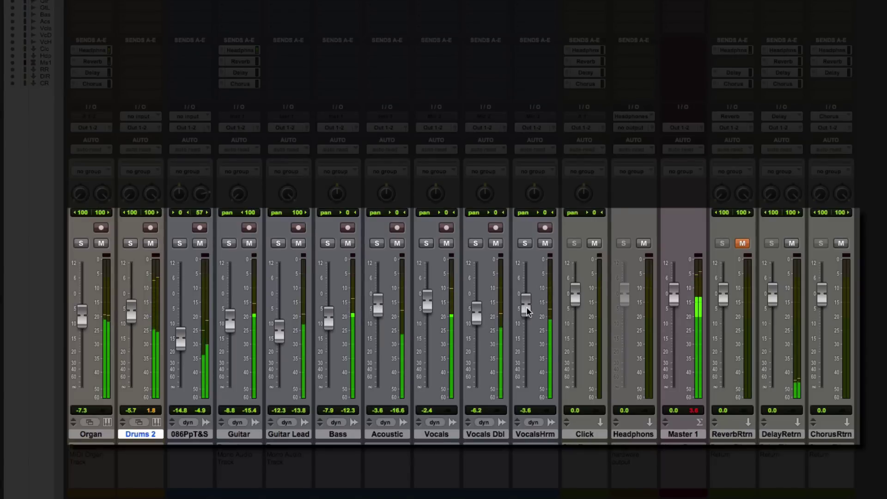
{"action": "left_click_drag", "start_coordinate": [526, 307], "coordinate": [525, 313]}
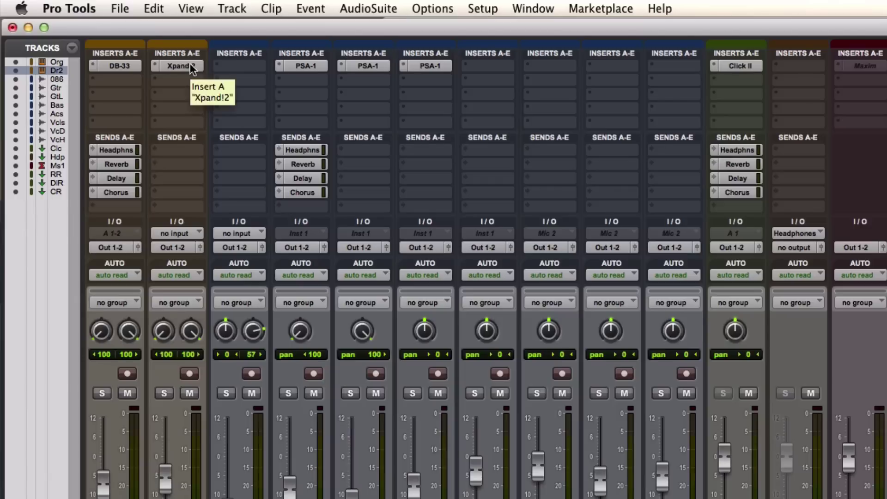
Insert the Avid Dyn3 Compressor/Limiter on Drums 2
{"action": "left_click", "coordinate": [173, 80]}
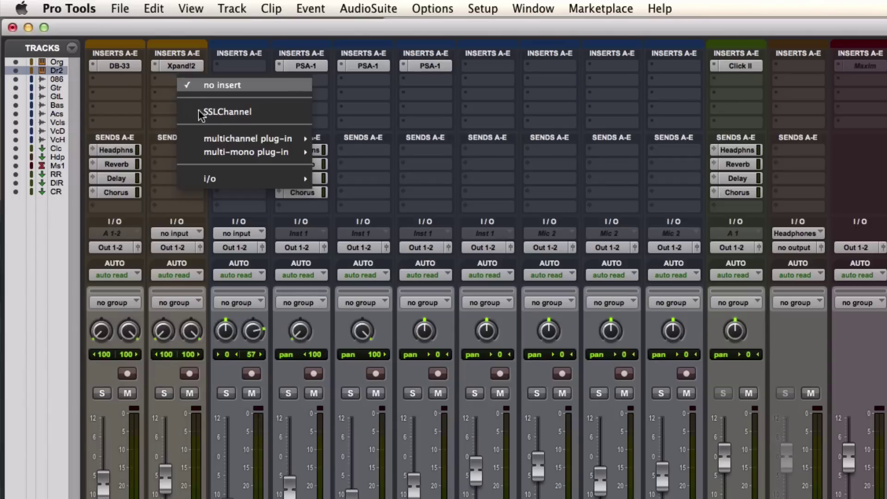
{"action": "mouse_move", "coordinate": [216, 138]}
{"action": "mouse_move", "coordinate": [356, 156]}
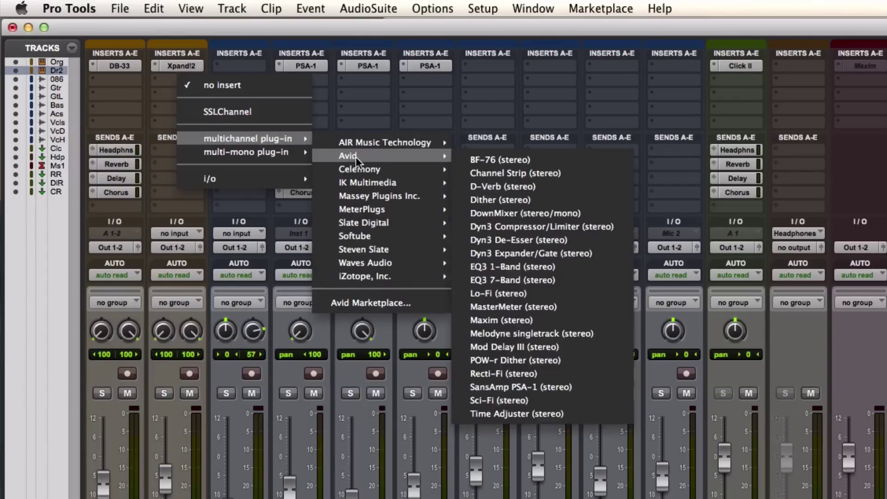
{"action": "left_click", "coordinate": [589, 226]}
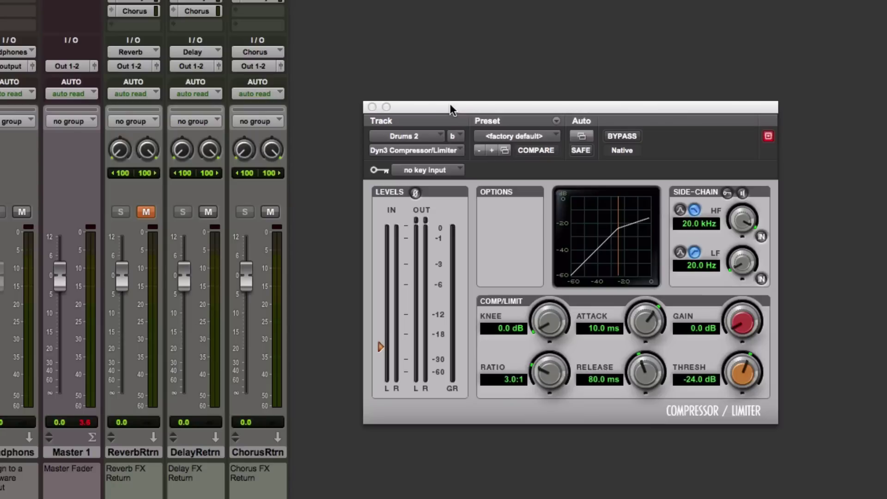
Load the Drum Comp preset and set the compressor's makeup gain to 0.0 dB
{"action": "left_click", "coordinate": [521, 136]}
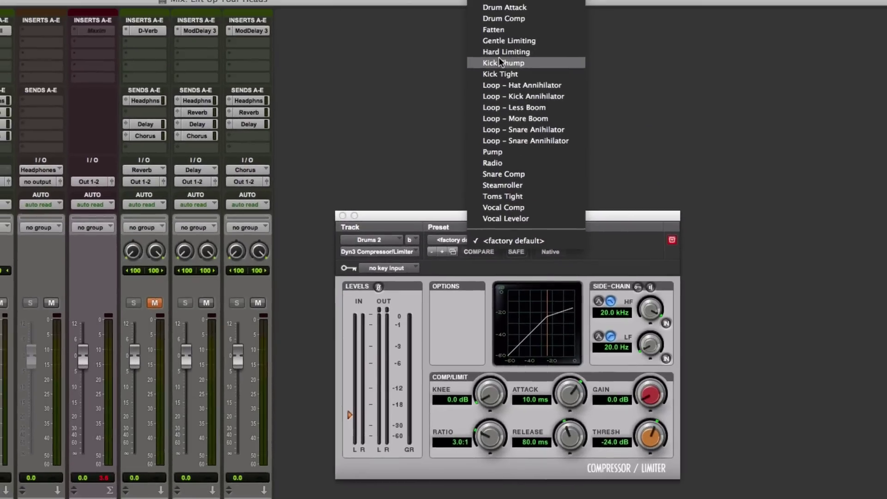
{"action": "scroll", "coordinate": [591, 0], "scroll_direction": "up", "scroll_amount": 3}
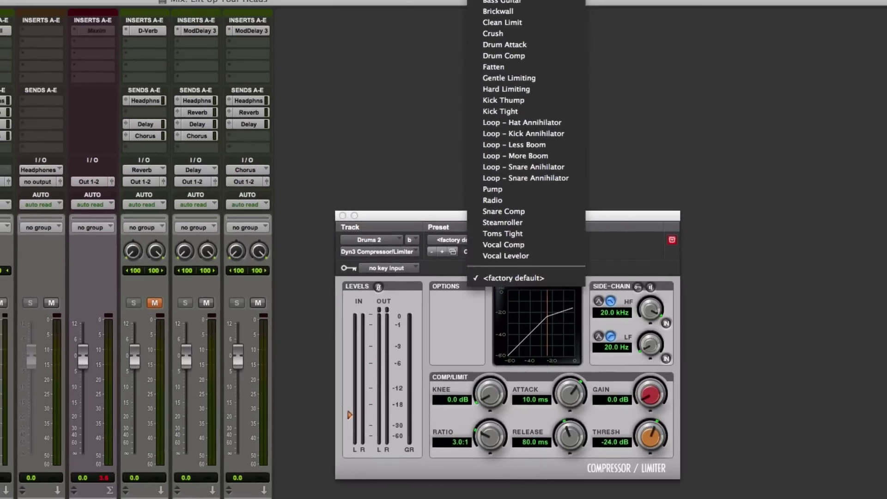
{"action": "left_click", "coordinate": [524, 56]}
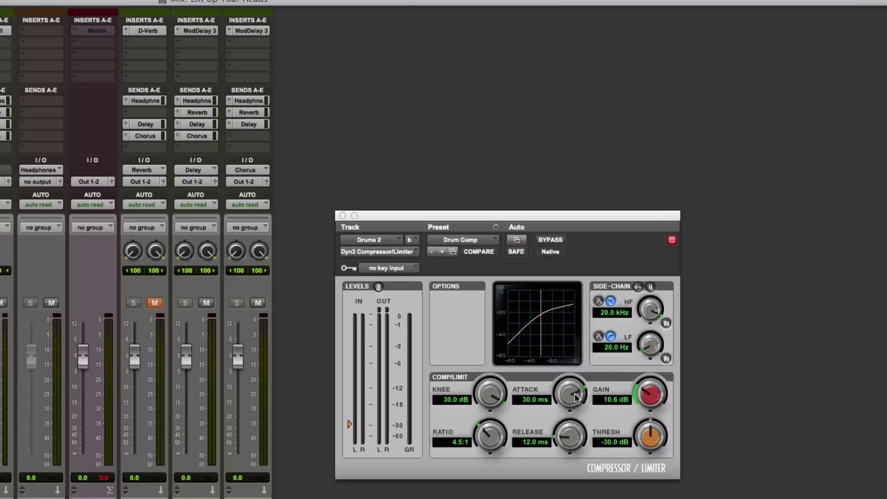
{"action": "left_click", "coordinate": [649, 392], "text": "alt"}
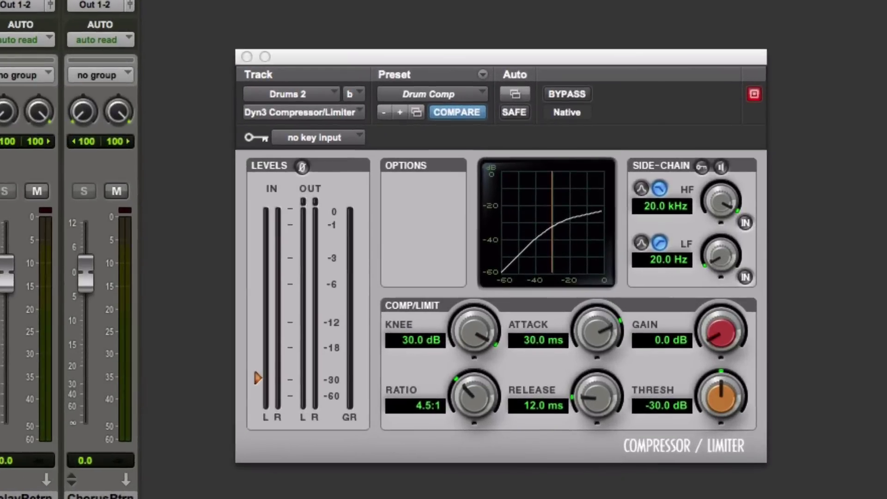
During playback, set the drum compressor threshold to -10.9 dB and attack to 6.4 ms
{"action": "key", "text": "space"}
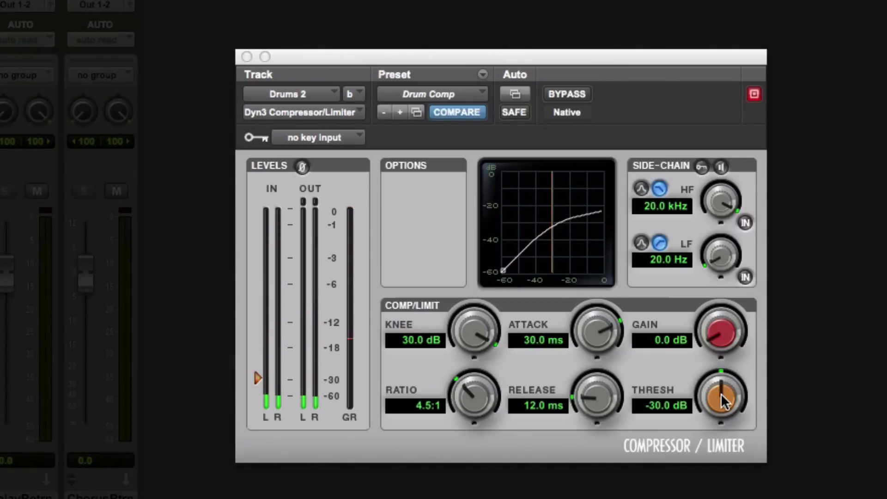
{"action": "left_click_drag", "start_coordinate": [721, 393], "coordinate": [722, 336]}
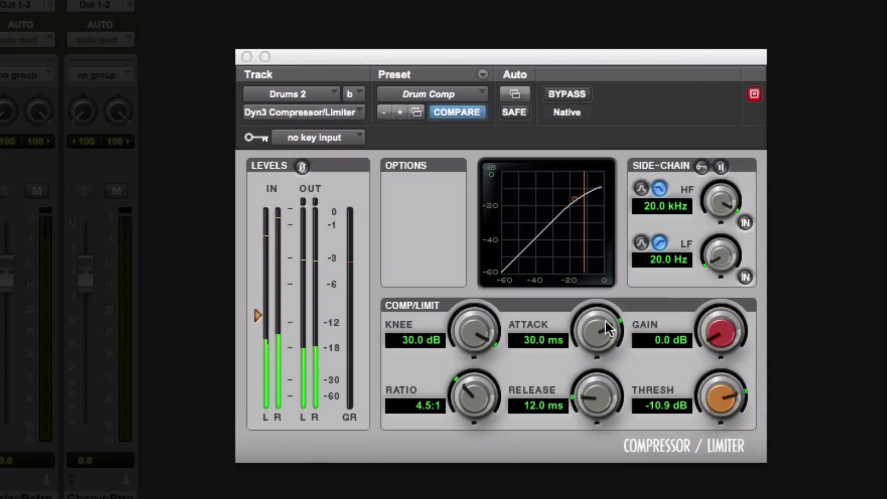
{"action": "left_click_drag", "start_coordinate": [606, 328], "coordinate": [624, 397]}
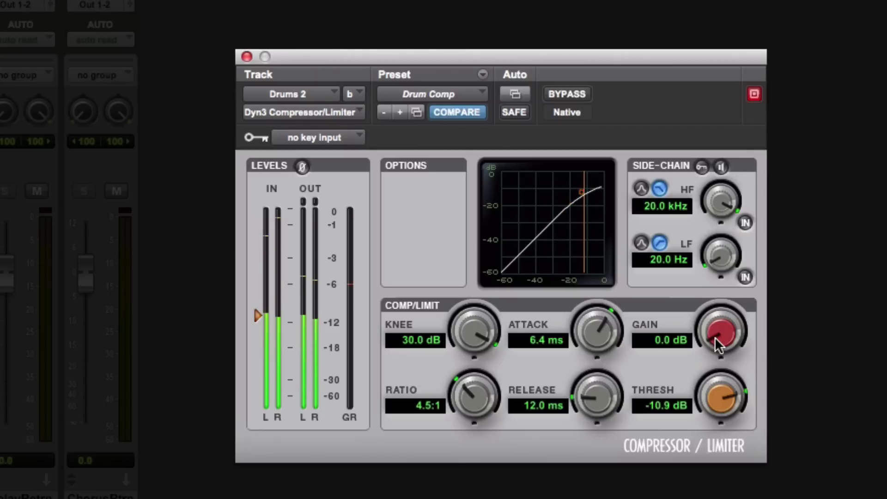
Raise the drum compressor's makeup gain to 2.0 dB
{"action": "left_click_drag", "start_coordinate": [714, 336], "coordinate": [714, 328]}
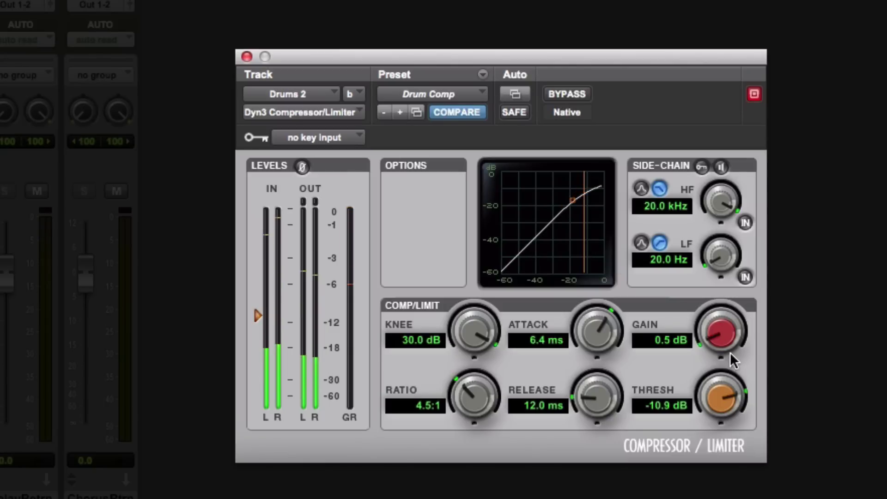
{"action": "left_click_drag", "start_coordinate": [725, 334], "coordinate": [719, 322]}
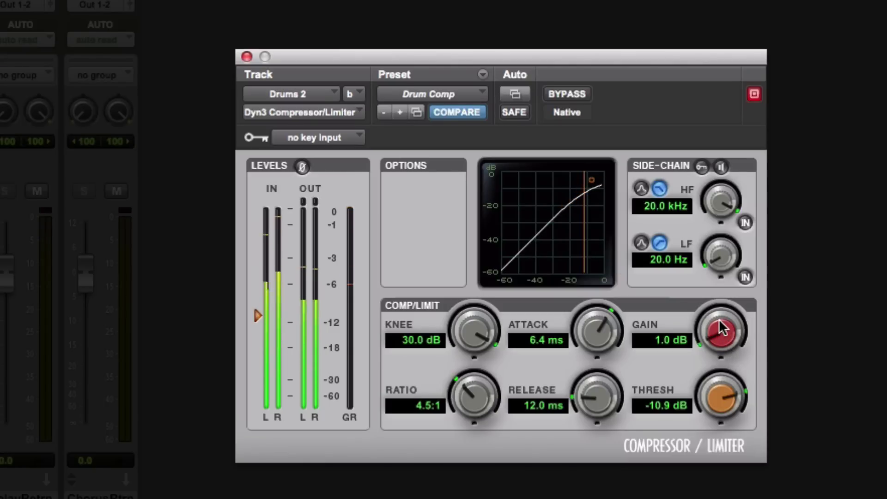
{"action": "scroll", "coordinate": [720, 320], "scroll_direction": "up", "scroll_amount": 1}
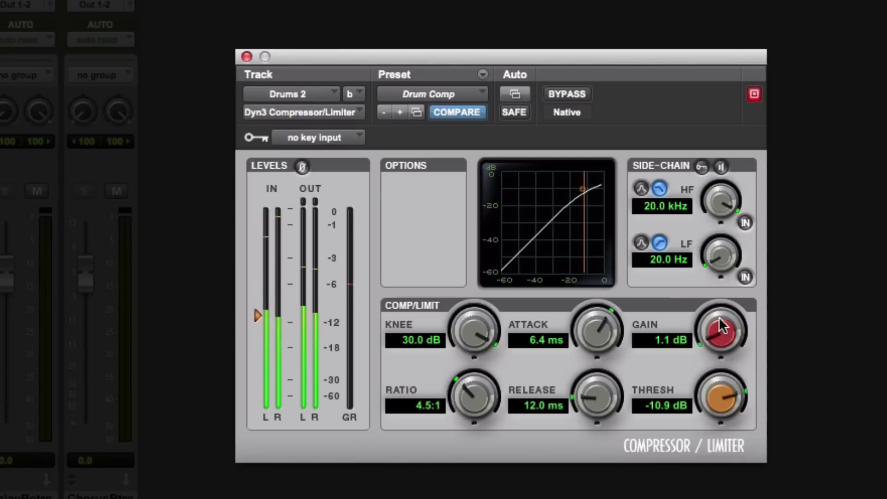
{"action": "scroll", "coordinate": [723, 325], "scroll_direction": "up", "scroll_amount": 3}
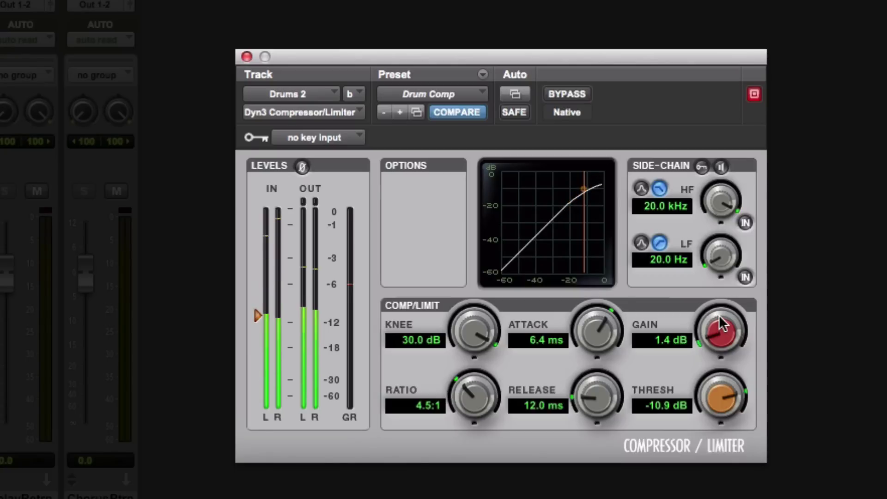
{"action": "left_click_drag", "start_coordinate": [721, 320], "coordinate": [719, 309]}
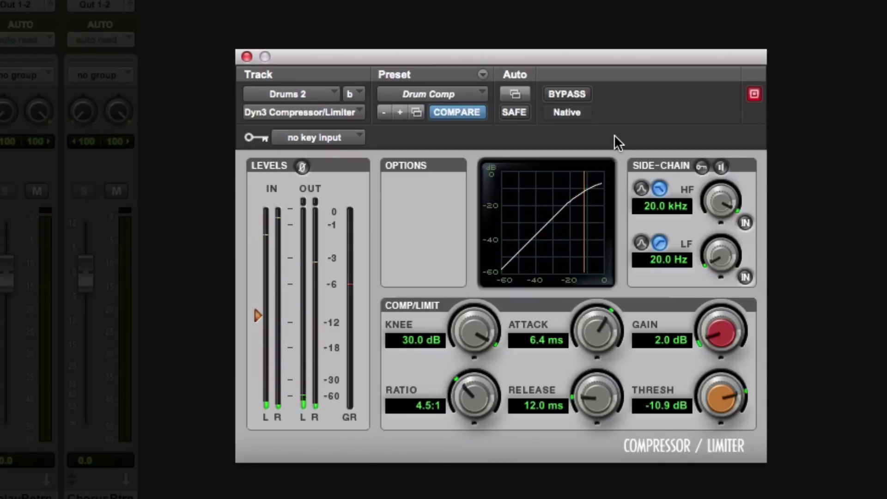
Compare the Drums 2 compressor bypassed and active twice, then close its window
{"action": "left_click", "coordinate": [582, 97]}
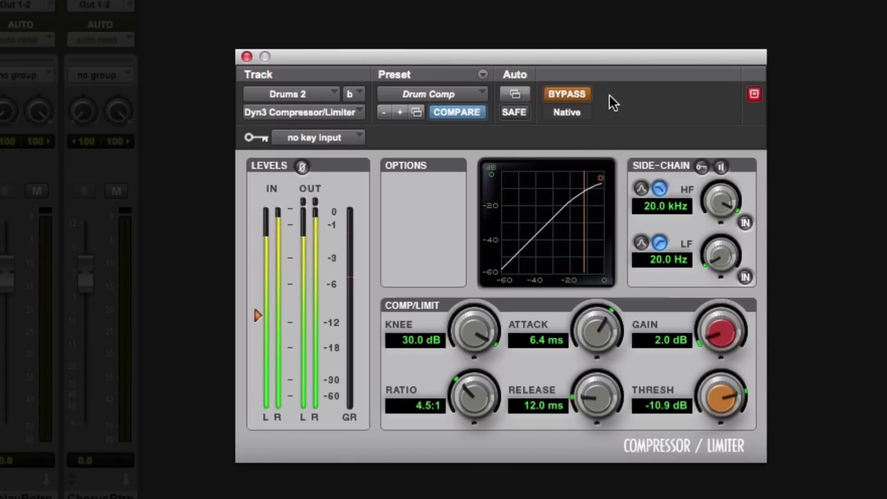
{"action": "left_click", "coordinate": [584, 95]}
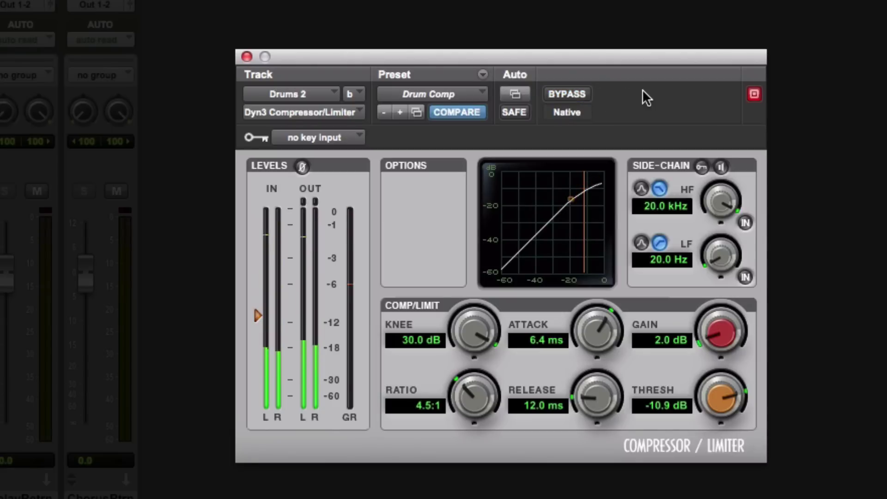
{"action": "left_click", "coordinate": [574, 94]}
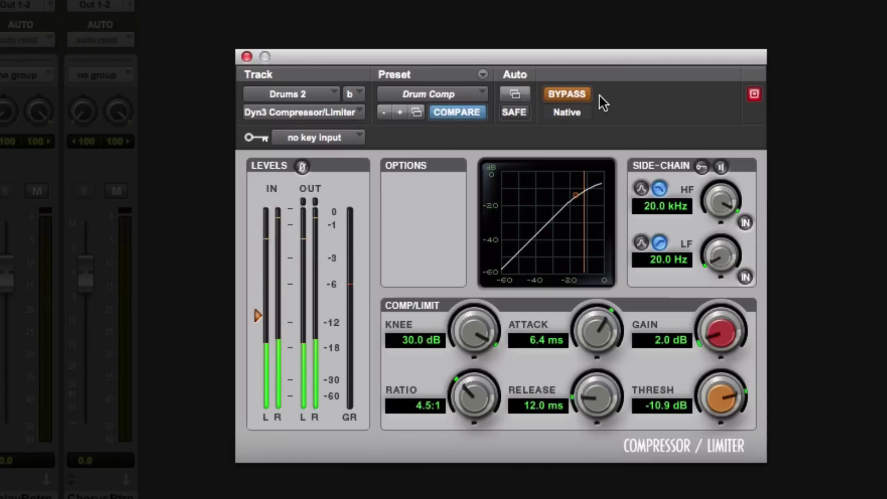
{"action": "left_click", "coordinate": [578, 93]}
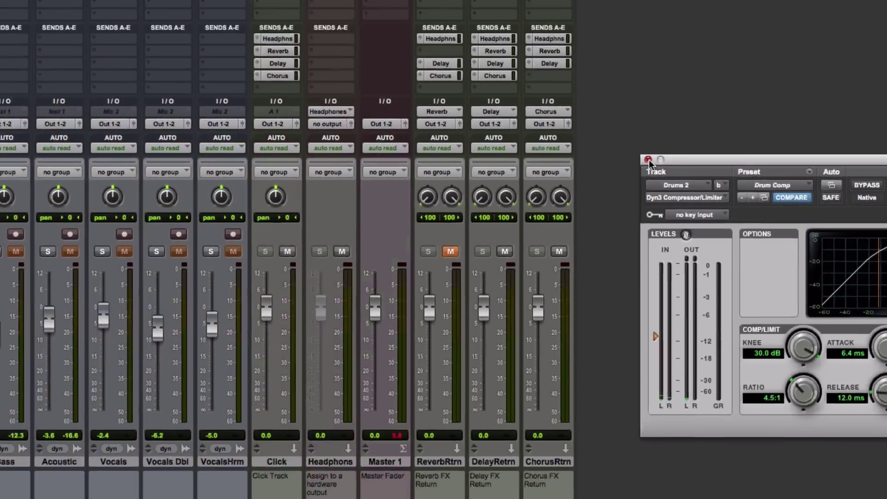
{"action": "left_click", "coordinate": [247, 57]}
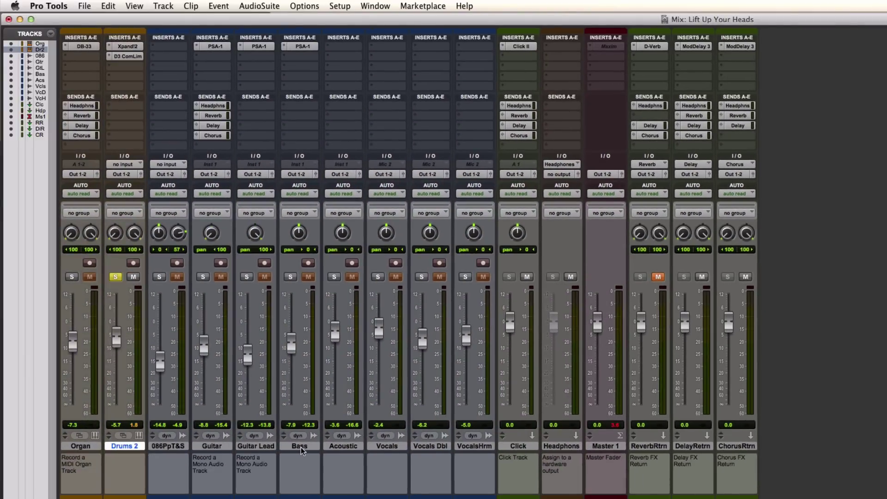
Move Bass to third place, start playback, and insert a BF-76 limiter on Bass, centring its window
{"action": "left_click_drag", "start_coordinate": [301, 447], "coordinate": [165, 443]}
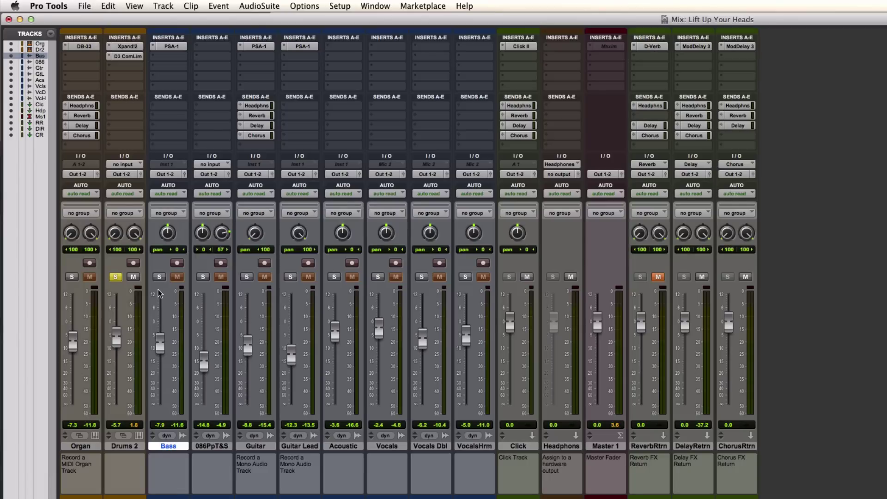
{"action": "key", "text": "space"}
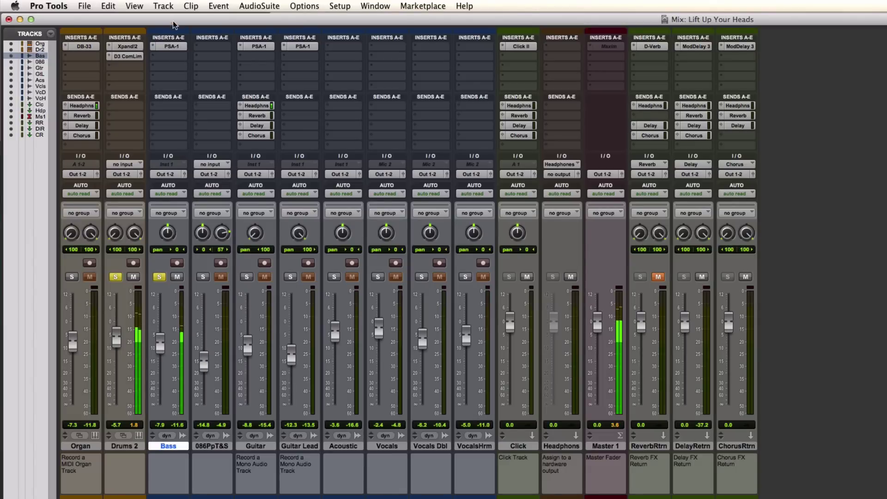
{"action": "left_click", "coordinate": [173, 59]}
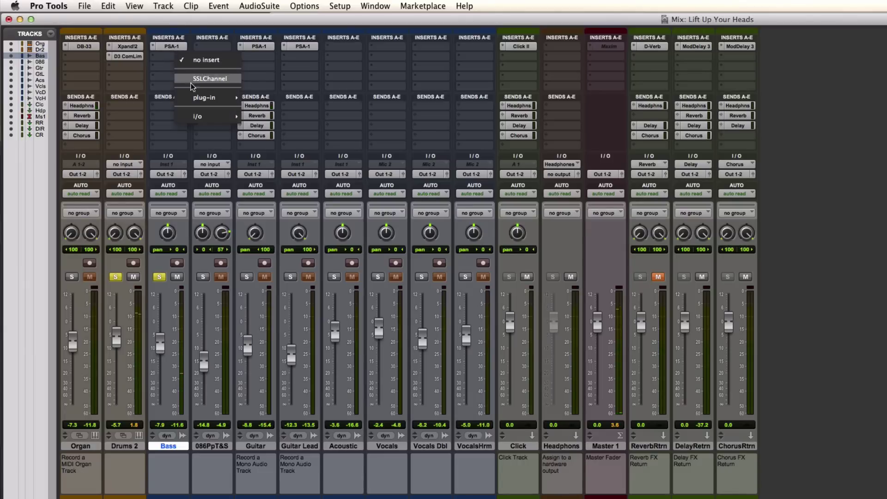
{"action": "mouse_move", "coordinate": [200, 98]}
{"action": "mouse_move", "coordinate": [264, 109]}
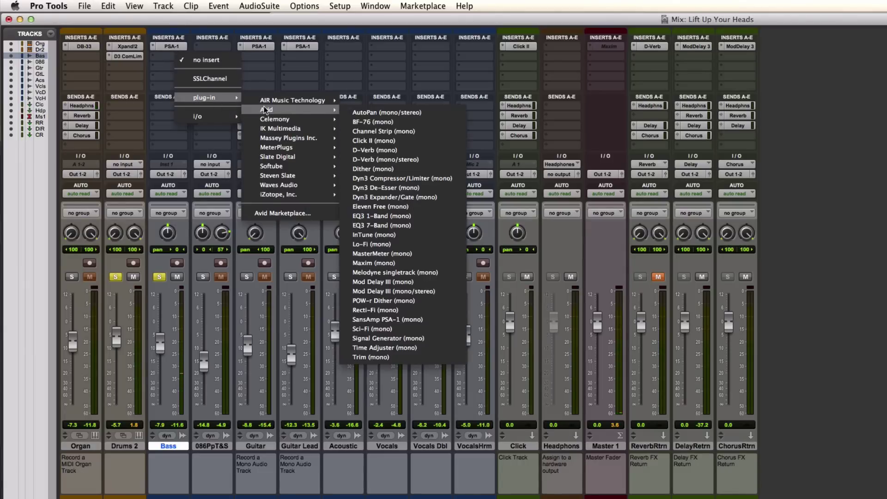
{"action": "left_click", "coordinate": [373, 121]}
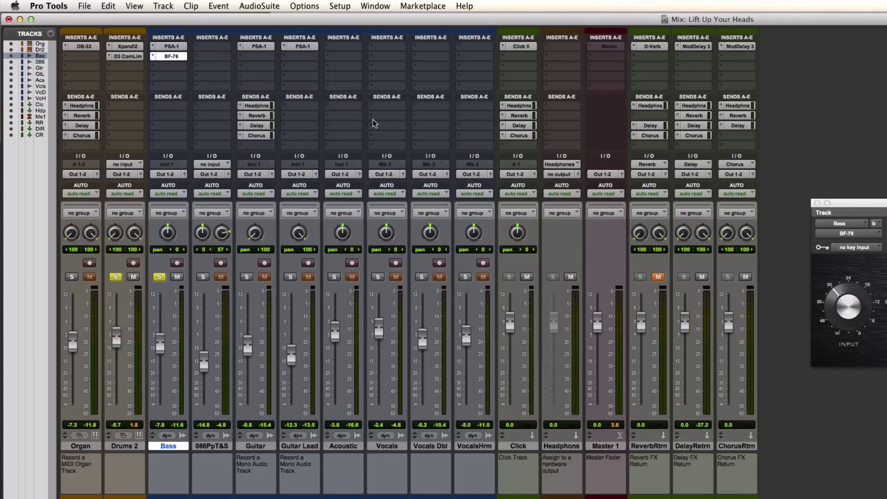
{"action": "left_click_drag", "start_coordinate": [849, 202], "coordinate": [271, 215]}
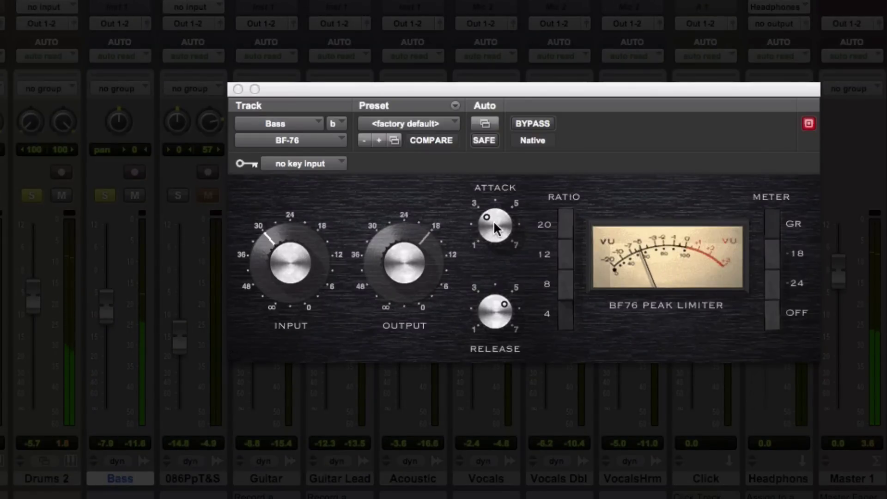
Adjust the Bass BF-76 release and attack, then compare it bypassed and active
{"action": "left_click_drag", "start_coordinate": [497, 300], "coordinate": [513, 231]}
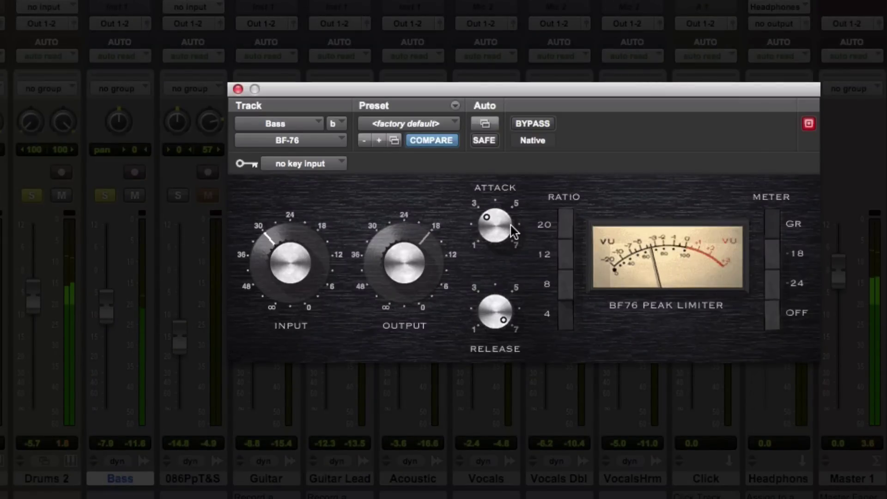
{"action": "left_click_drag", "start_coordinate": [498, 277], "coordinate": [486, 192]}
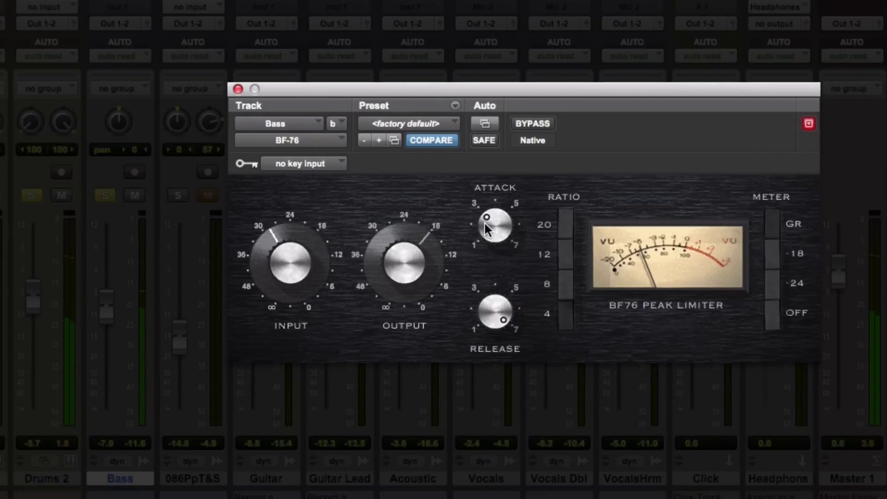
{"action": "left_click_drag", "start_coordinate": [486, 227], "coordinate": [486, 246]}
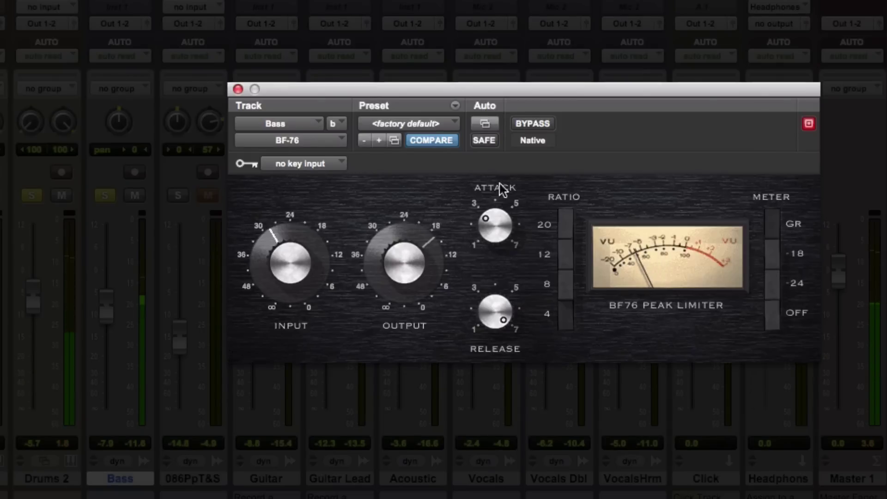
{"action": "left_click", "coordinate": [533, 124]}
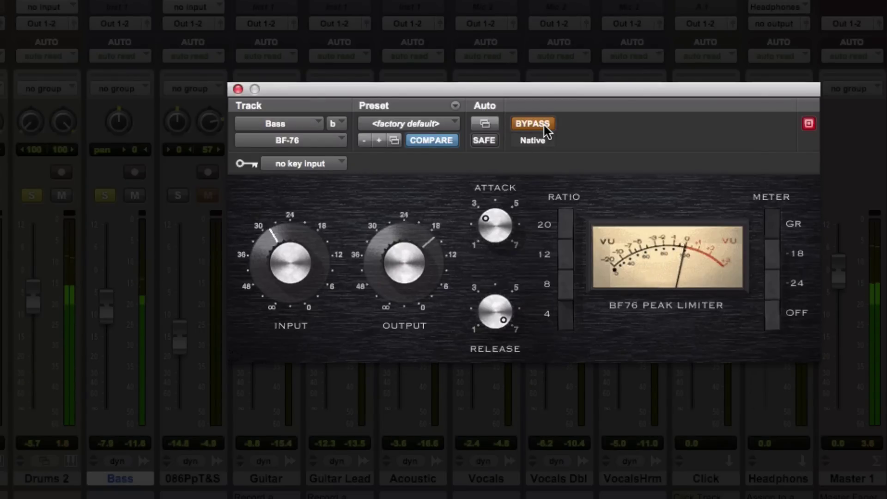
{"action": "left_click", "coordinate": [544, 126]}
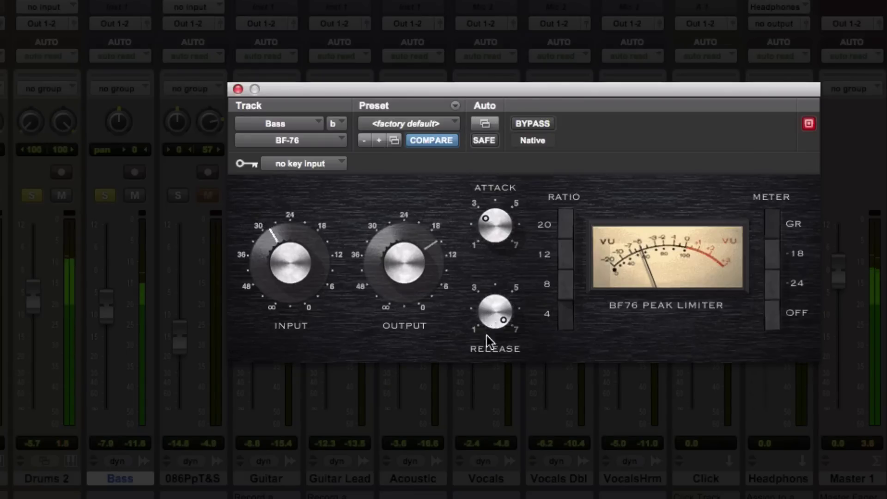
Retune the BF-76 release toward 7, compare bypassed and active again, and close it
{"action": "left_click_drag", "start_coordinate": [490, 343], "coordinate": [493, 358]}
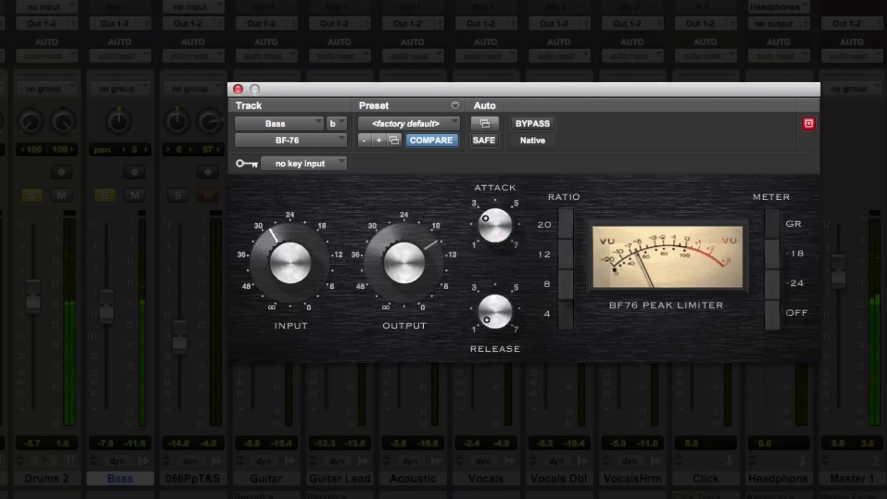
{"action": "left_click_drag", "start_coordinate": [495, 319], "coordinate": [494, 283]}
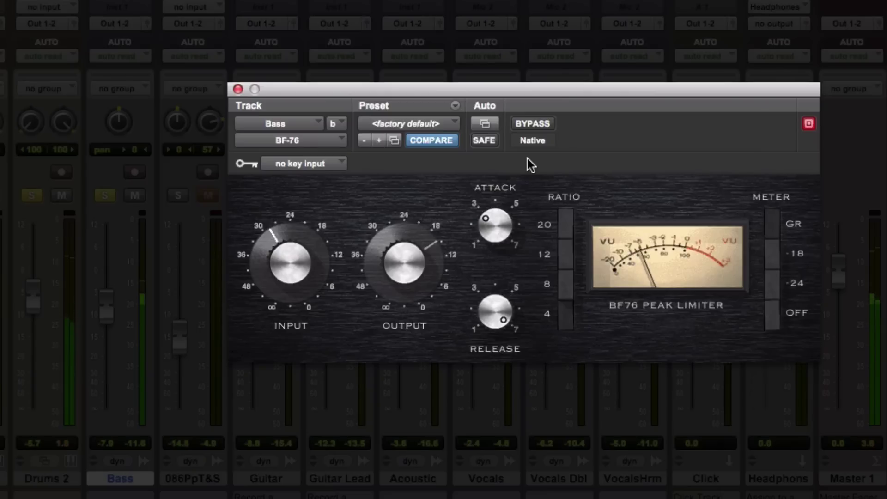
{"action": "left_click", "coordinate": [520, 123]}
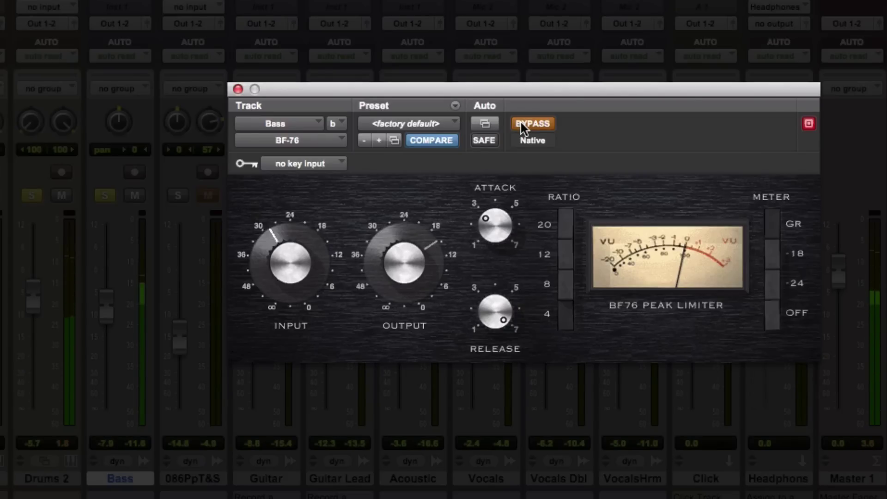
{"action": "left_click", "coordinate": [520, 123]}
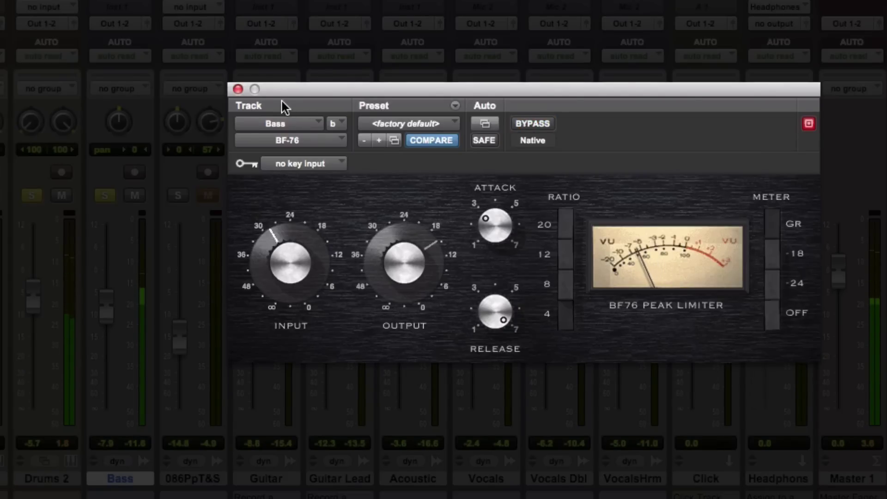
{"action": "left_click", "coordinate": [238, 87]}
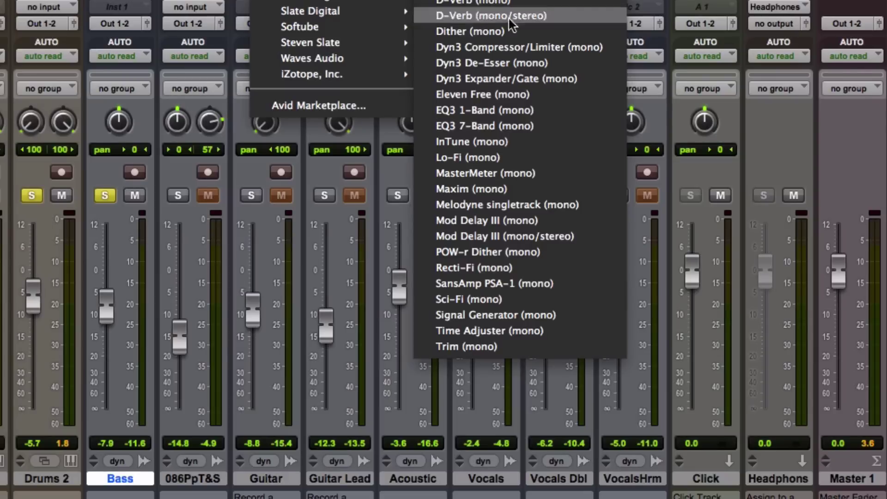
Add an EQ3 7-Band to Bass with an 18 dB/oct high-pass at 23.2 Hz
{"action": "left_click", "coordinate": [514, 116]}
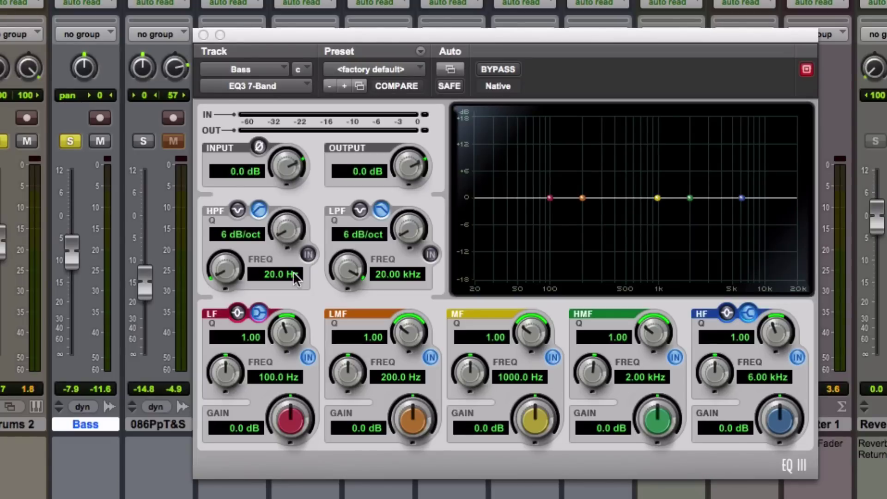
{"action": "key", "text": "space"}
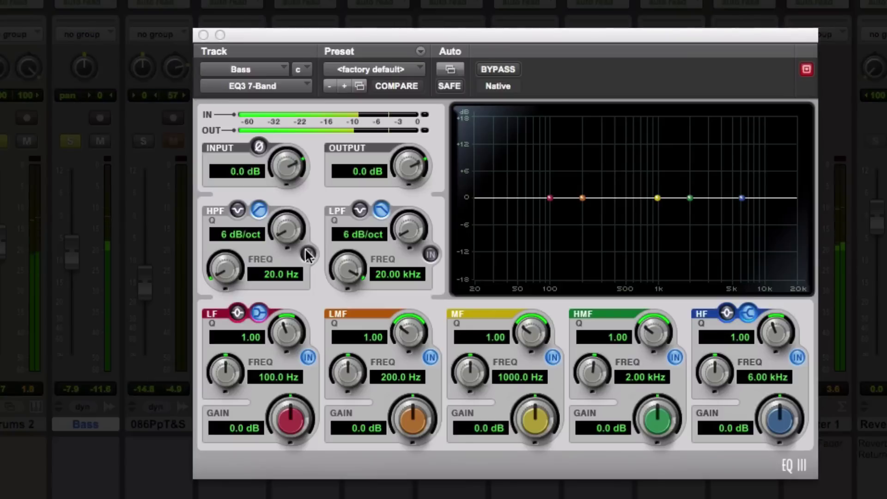
{"action": "left_click", "coordinate": [308, 254]}
{"action": "left_click_drag", "start_coordinate": [291, 233], "coordinate": [291, 195]}
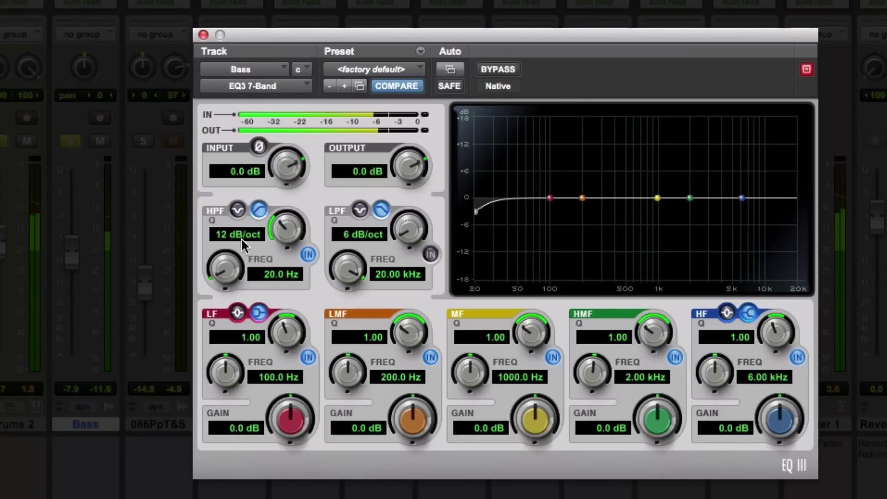
{"action": "left_click_drag", "start_coordinate": [238, 262], "coordinate": [233, 247]}
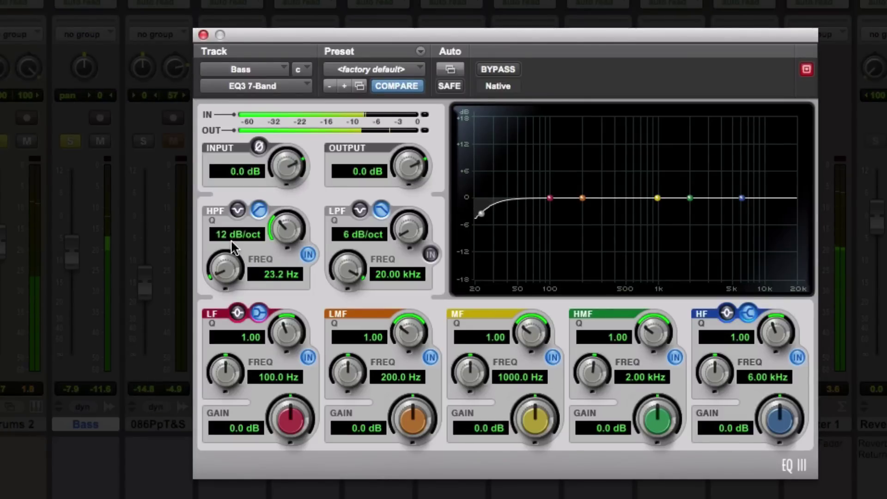
{"action": "left_click_drag", "start_coordinate": [279, 229], "coordinate": [283, 202]}
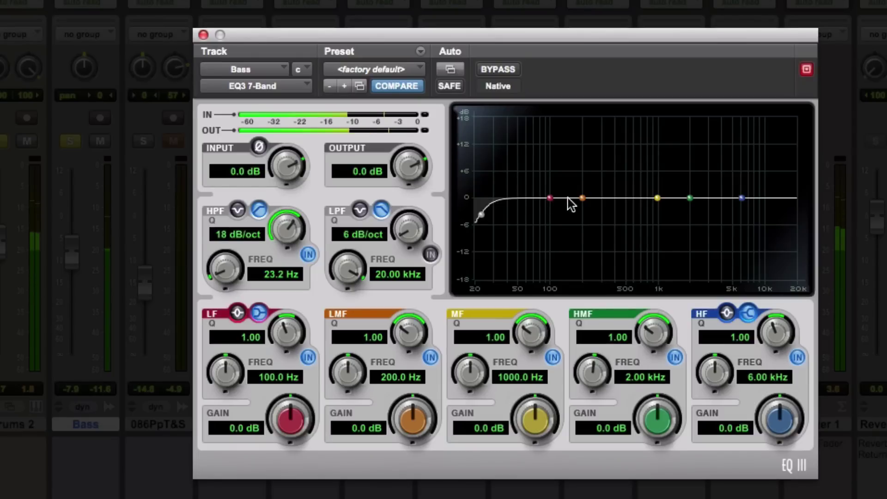
Make the low band a peak boosting about 2.9 dB at 88.6 Hz
{"action": "left_click", "coordinate": [236, 313]}
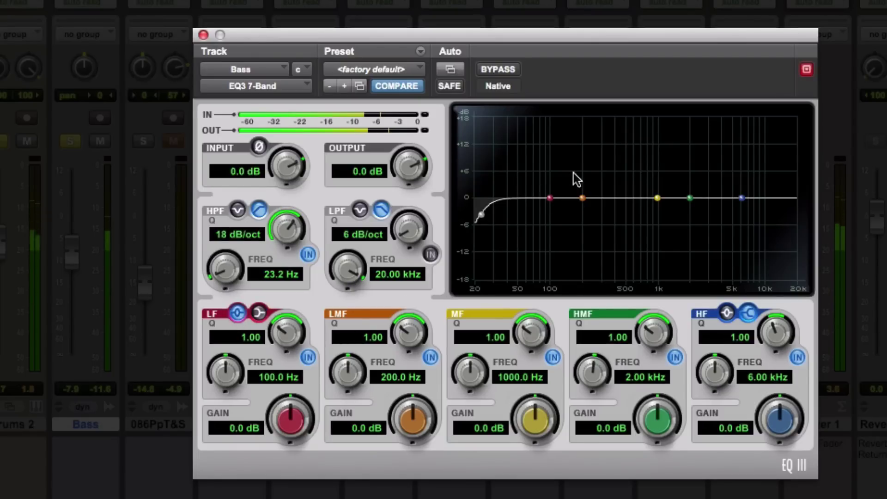
{"action": "left_click_drag", "start_coordinate": [550, 196], "coordinate": [544, 180]}
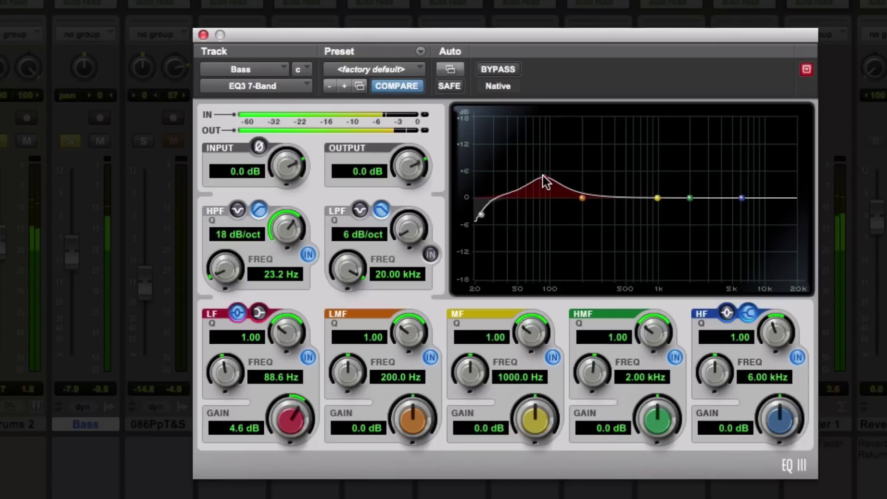
{"action": "left_click_drag", "start_coordinate": [298, 422], "coordinate": [292, 439]}
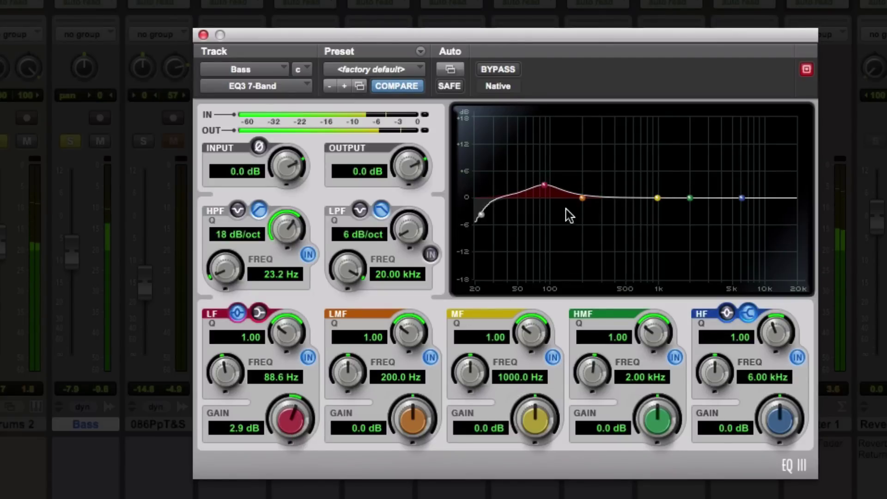
Cut the low-mids 3.1 dB at 416.9 Hz, narrowed, and boost the high-mids near 4.09 kHz
{"action": "left_click_drag", "start_coordinate": [578, 200], "coordinate": [616, 154]}
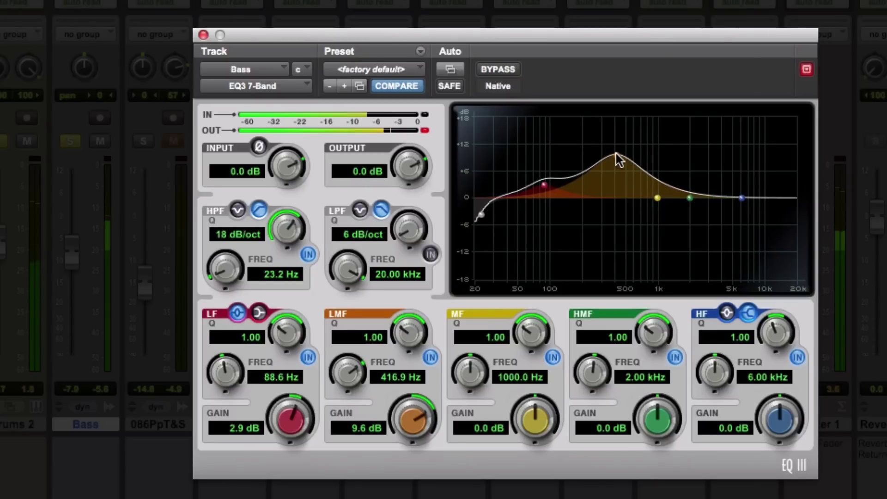
{"action": "left_click_drag", "start_coordinate": [396, 418], "coordinate": [400, 498]}
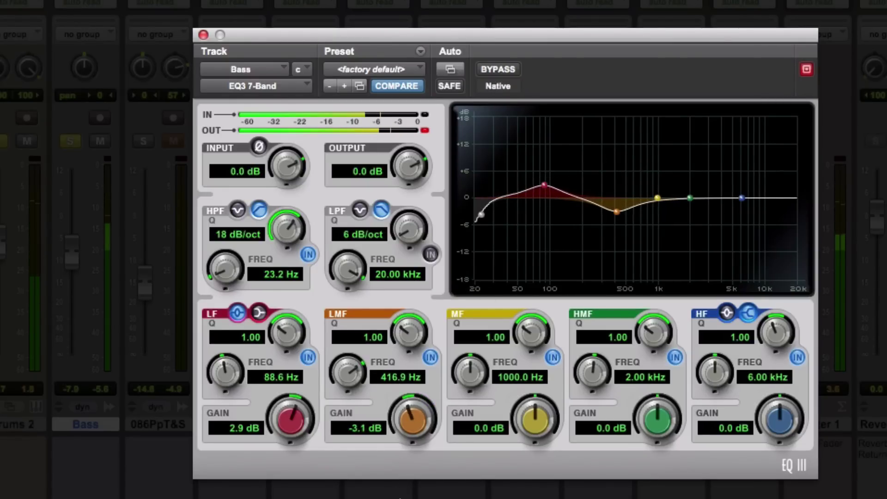
{"action": "left_click_drag", "start_coordinate": [413, 338], "coordinate": [420, 320]}
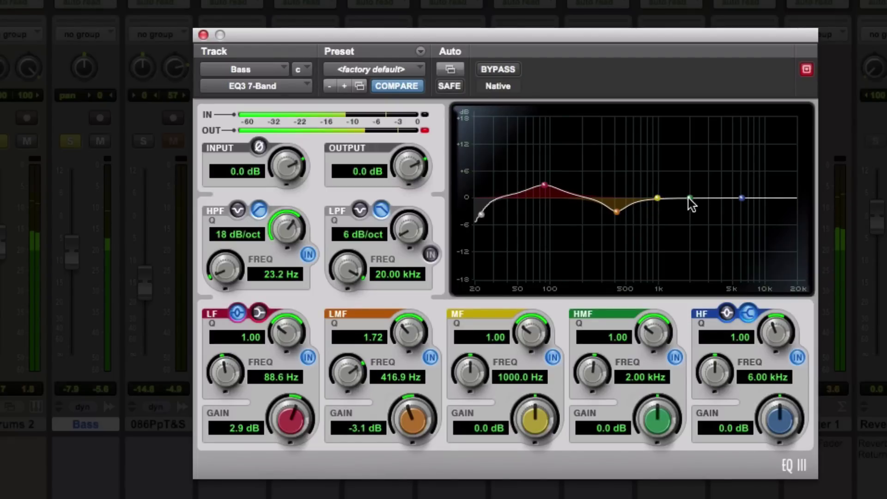
{"action": "left_click_drag", "start_coordinate": [690, 199], "coordinate": [722, 160]}
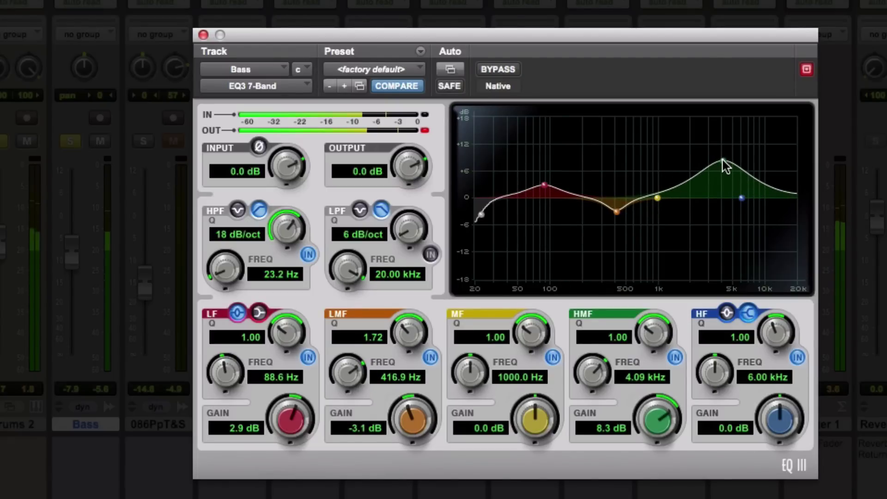
{"action": "left_click_drag", "start_coordinate": [656, 419], "coordinate": [646, 473]}
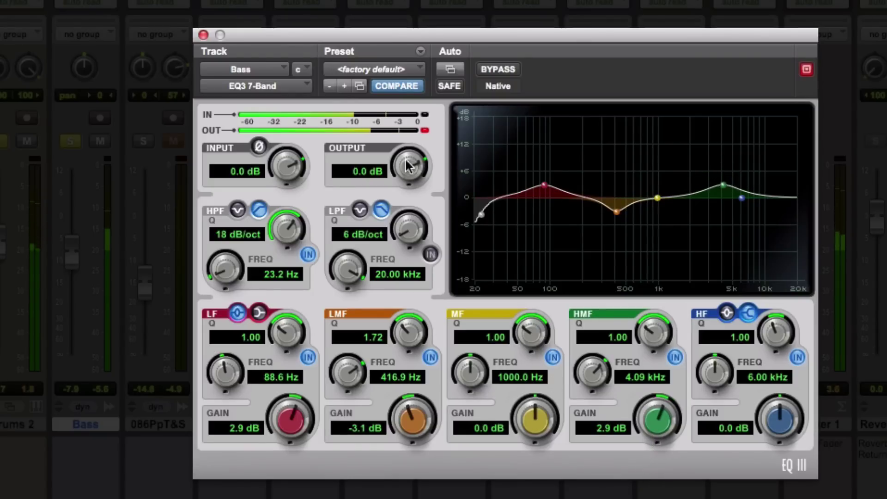
Clear the clip LED, set the Bass EQ output to -1.7 dB, and compare bypassed/active twice
{"action": "left_click", "coordinate": [424, 131]}
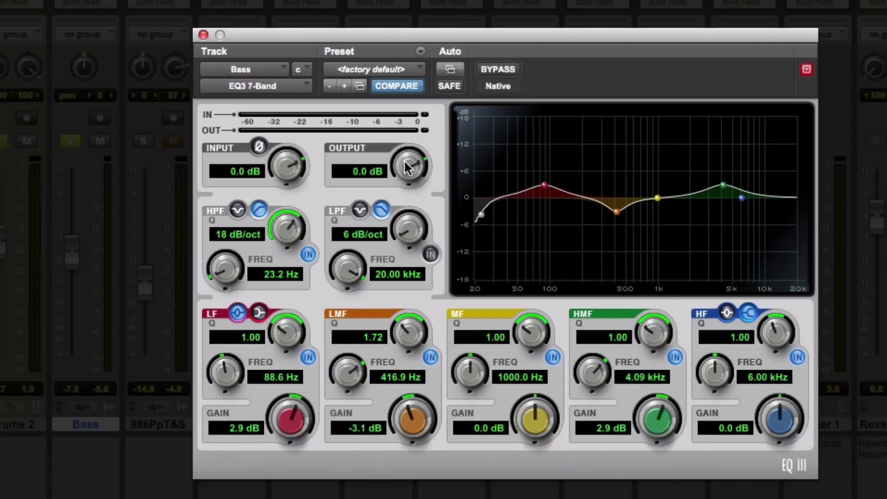
{"action": "left_click_drag", "start_coordinate": [408, 168], "coordinate": [406, 208]}
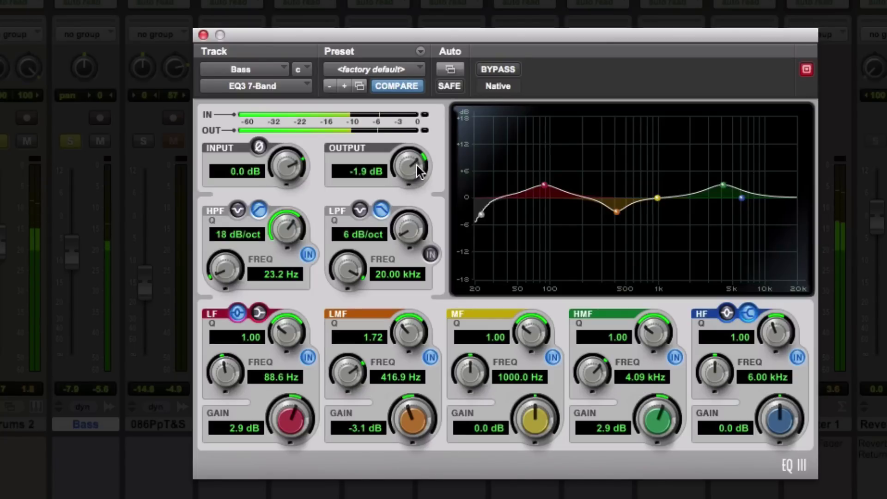
{"action": "left_click_drag", "start_coordinate": [416, 162], "coordinate": [415, 153]}
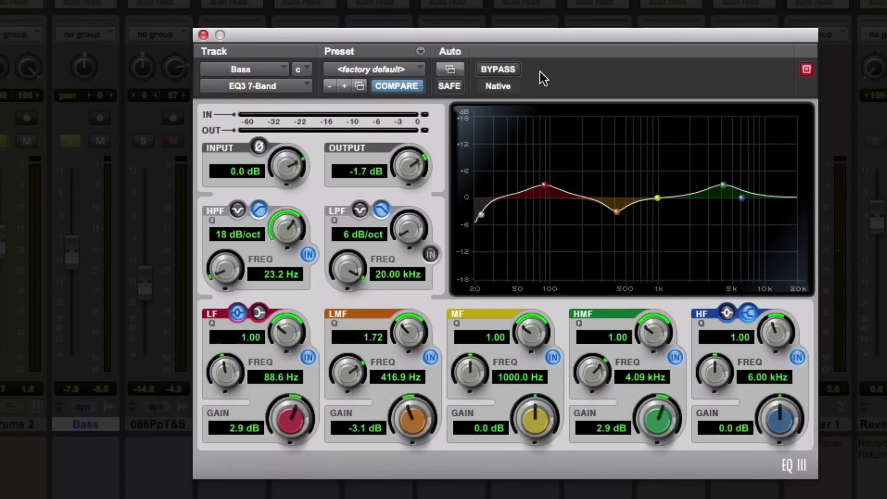
{"action": "left_click", "coordinate": [514, 73]}
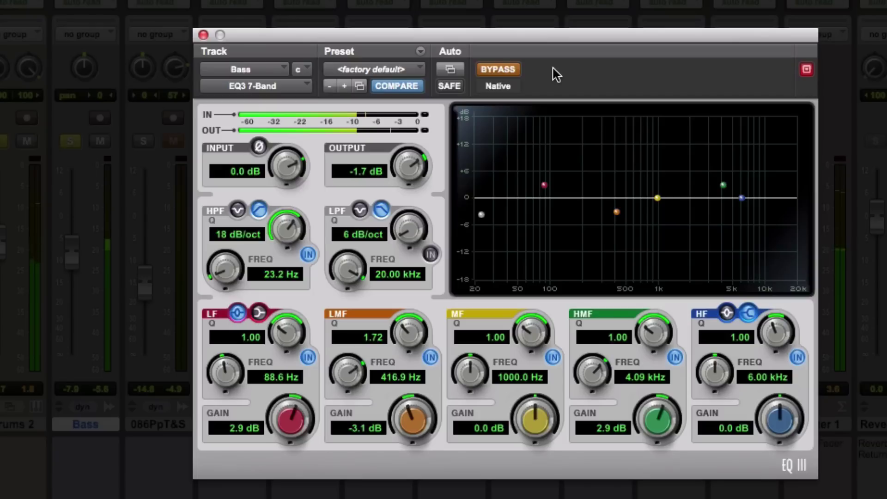
{"action": "left_click", "coordinate": [519, 72]}
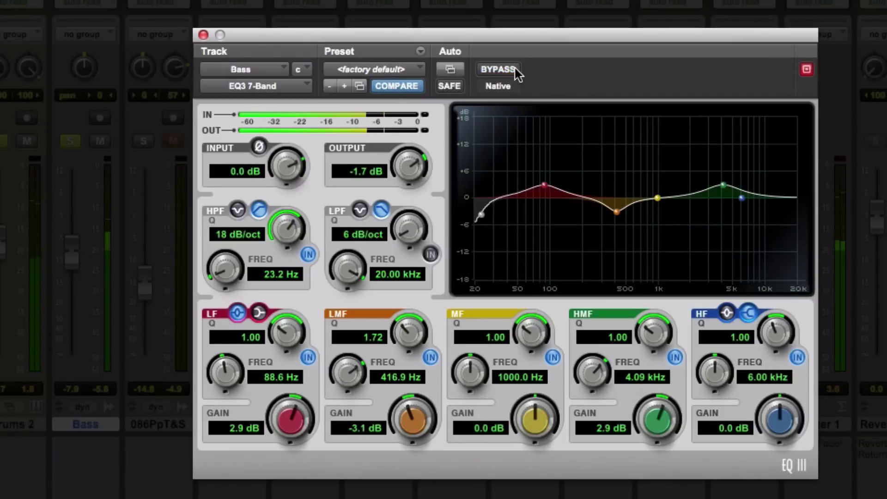
{"action": "left_click", "coordinate": [519, 73]}
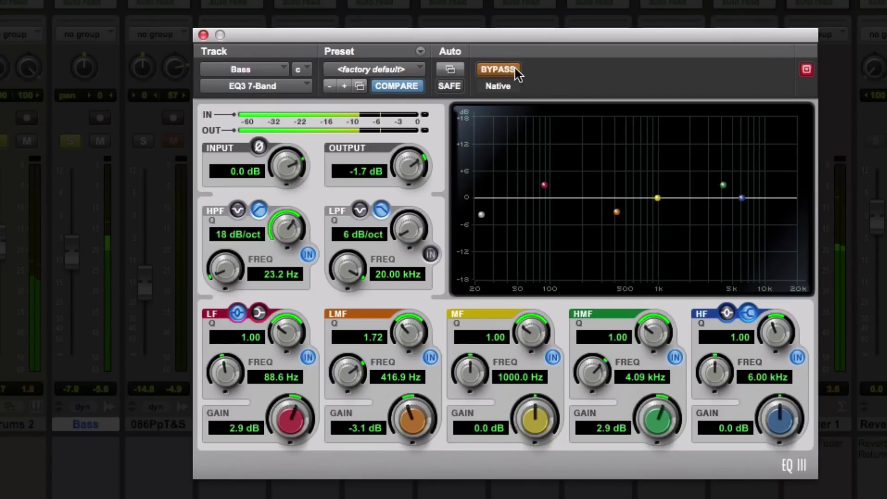
{"action": "left_click", "coordinate": [518, 72]}
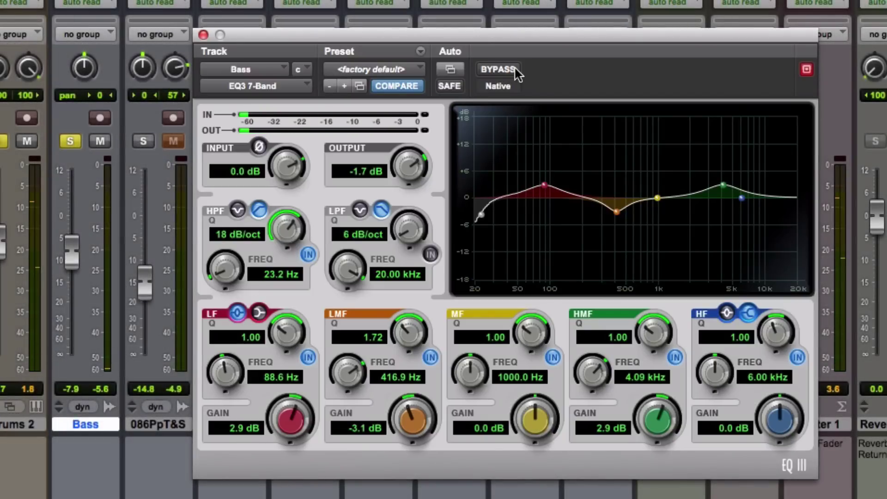
Close the Bass EQ and insert an EQ3 1-Band on the Guitar track
{"action": "left_click", "coordinate": [203, 36]}
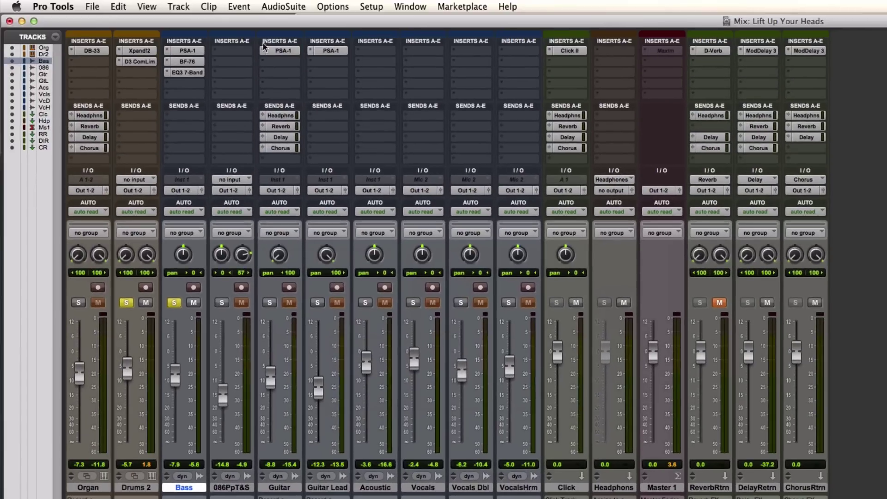
{"action": "left_click", "coordinate": [287, 61]}
{"action": "mouse_move", "coordinate": [325, 108]}
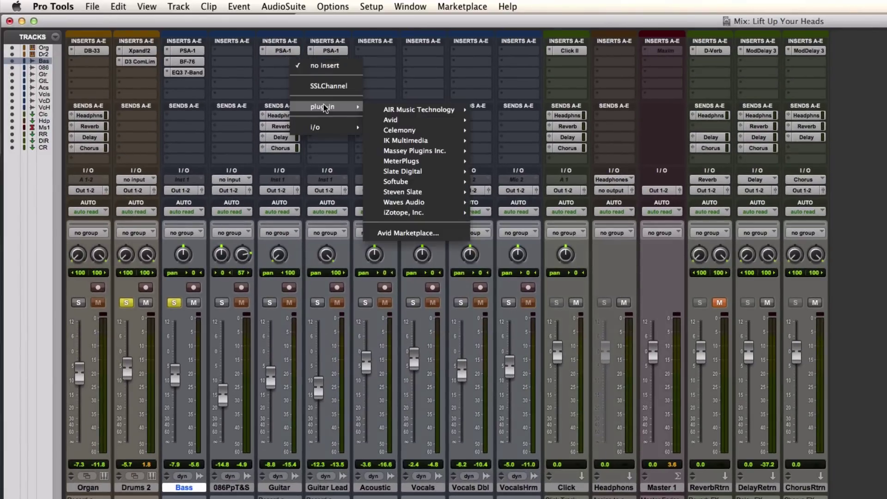
{"action": "mouse_move", "coordinate": [407, 120]}
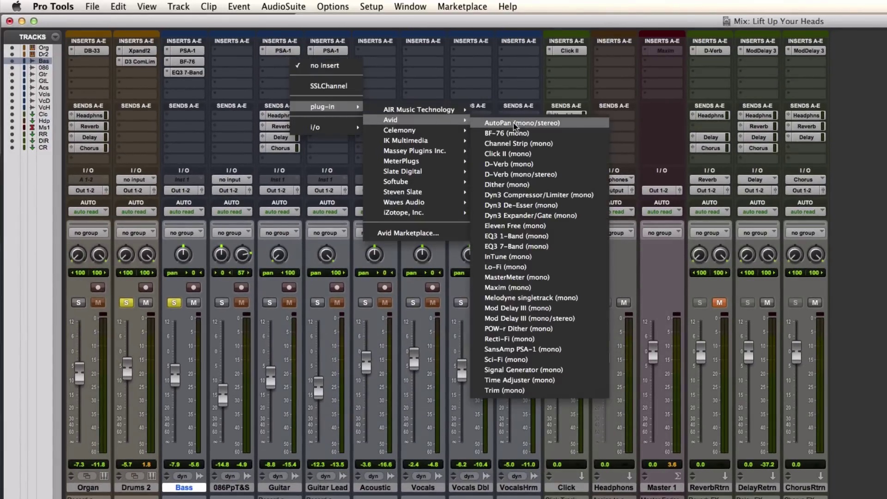
{"action": "left_click", "coordinate": [517, 236]}
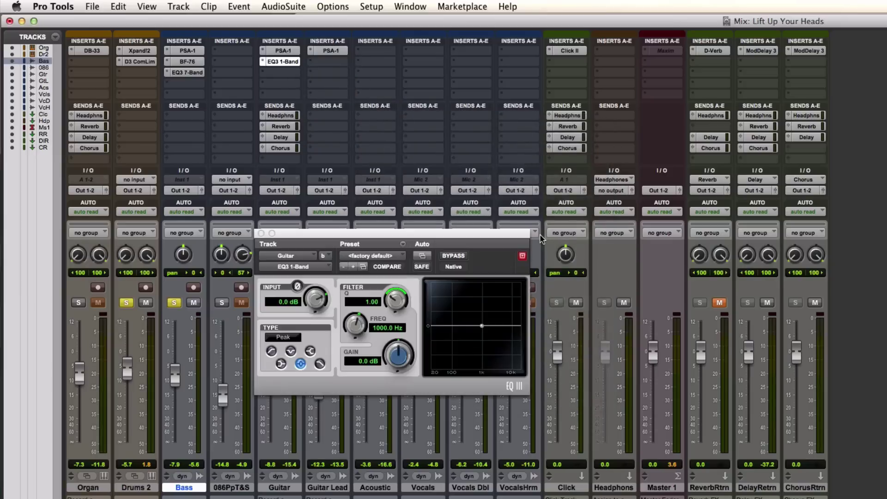
Make the Guitar EQ a 117.5 Hz, 12 dB/oct high-pass and copy it to Guitar Lead
{"action": "left_click", "coordinate": [271, 353]}
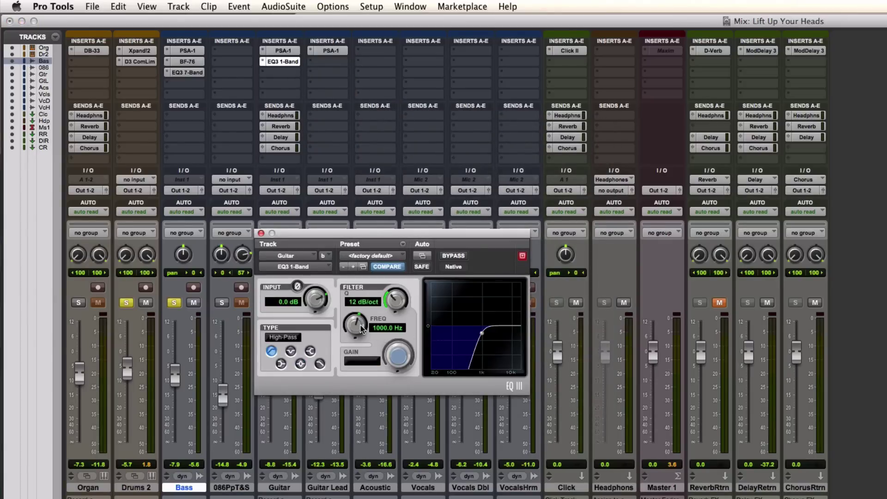
{"action": "left_click_drag", "start_coordinate": [361, 325], "coordinate": [361, 370]}
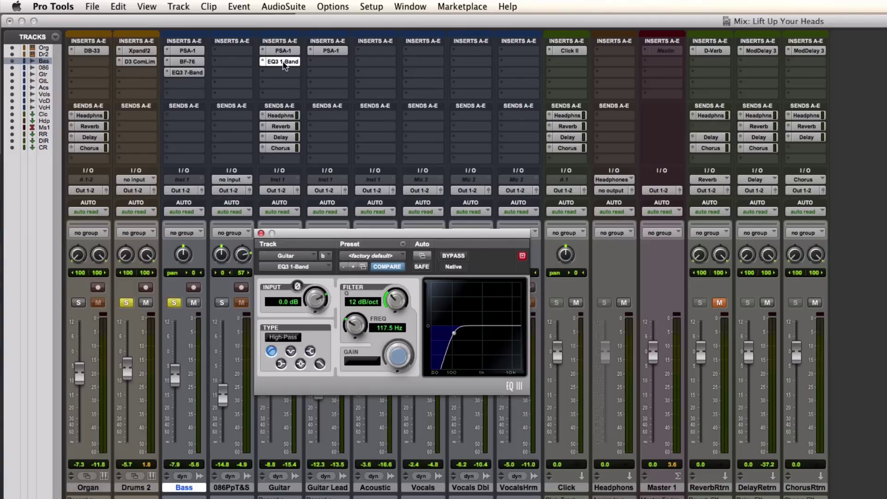
{"action": "left_click_drag", "start_coordinate": [284, 65], "coordinate": [369, 63]}
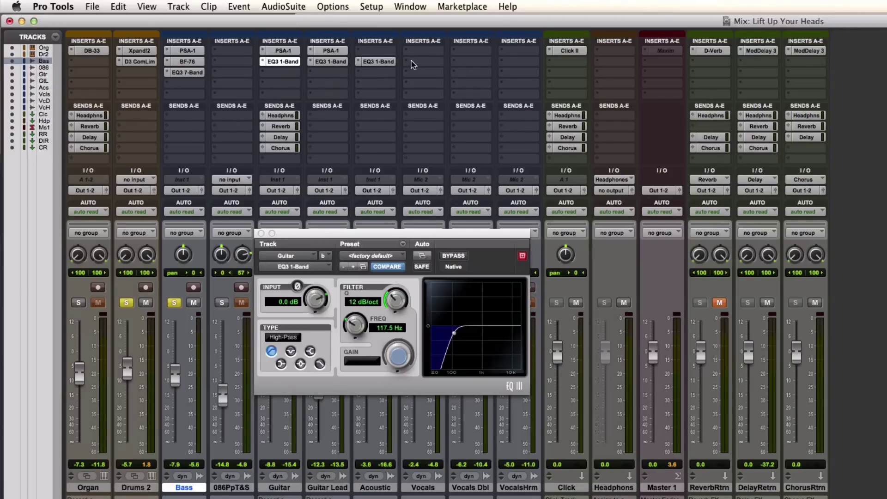
Close the Guitar EQ, solo Guitar, Guitar Lead, Acoustic and Vocals, and start playback
{"action": "left_click", "coordinate": [261, 233]}
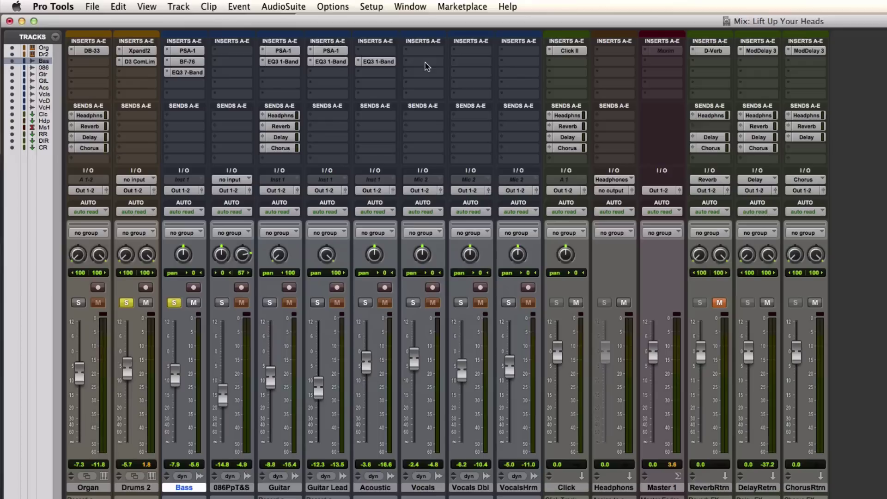
{"action": "left_click", "coordinate": [270, 302]}
{"action": "left_click", "coordinate": [318, 302]}
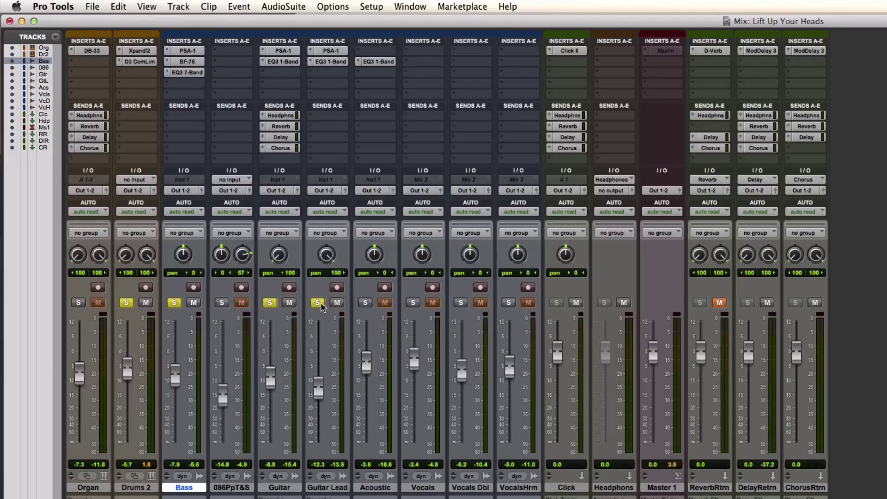
{"action": "left_click", "coordinate": [365, 303]}
{"action": "left_click", "coordinate": [412, 303]}
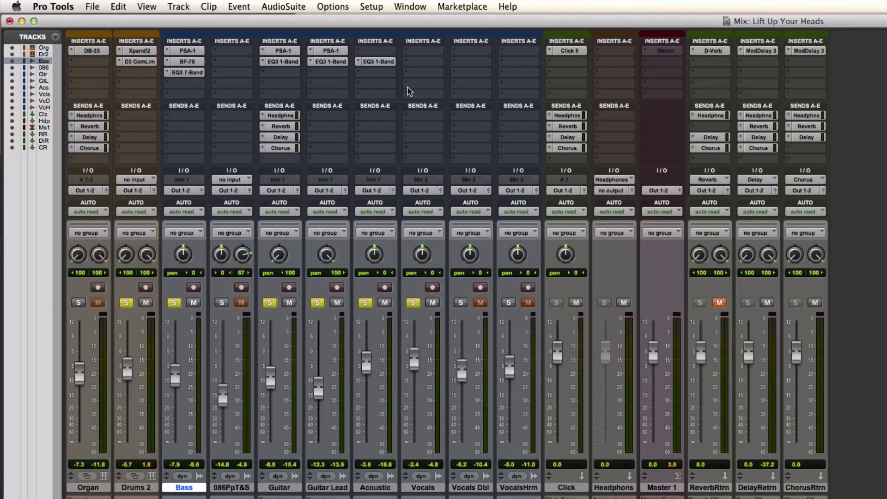
{"action": "key", "text": "space"}
Insert Dyn3 Compressor/Limiter on Vocals with -22 dB threshold and 1.7 dB makeup gain
{"action": "left_click", "coordinate": [423, 63]}
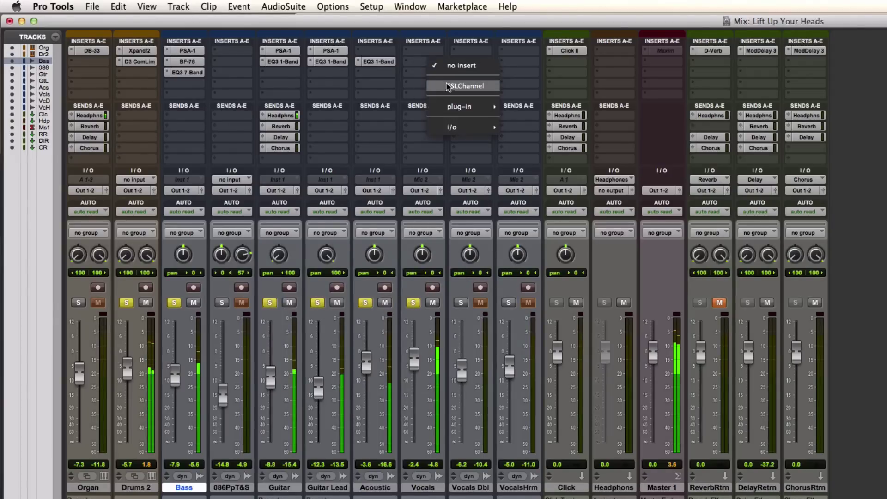
{"action": "mouse_move", "coordinate": [462, 107]}
{"action": "mouse_move", "coordinate": [520, 120]}
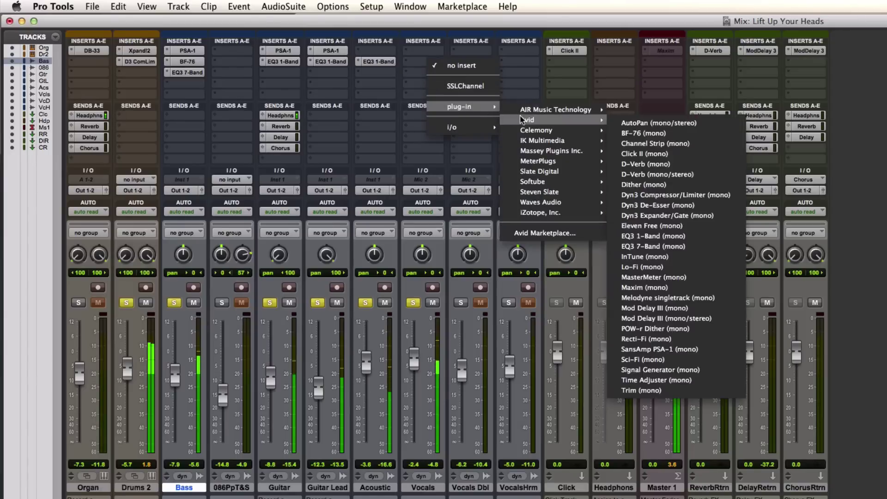
{"action": "left_click", "coordinate": [689, 193]}
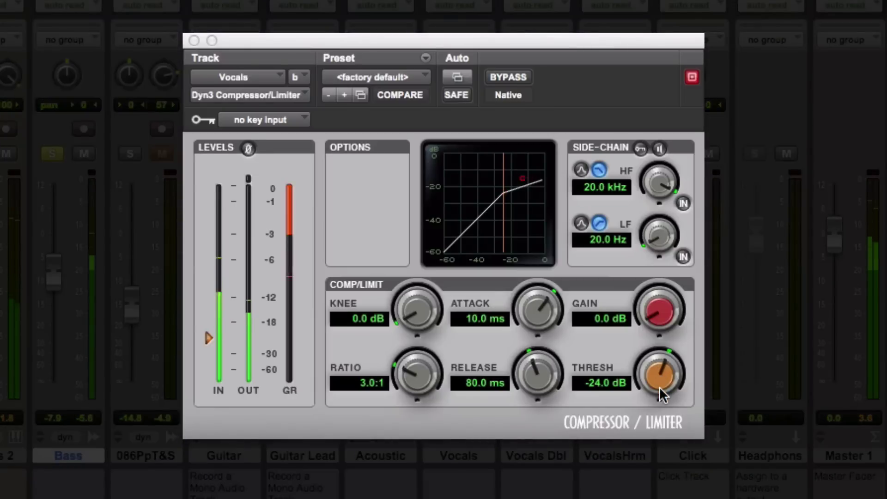
{"action": "mouse_move", "coordinate": [645, 342]}
{"action": "left_mouse_down"}
{"action": "mouse_move", "coordinate": [655, 347]}
{"action": "mouse_move", "coordinate": [656, 337]}
{"action": "left_mouse_up"}
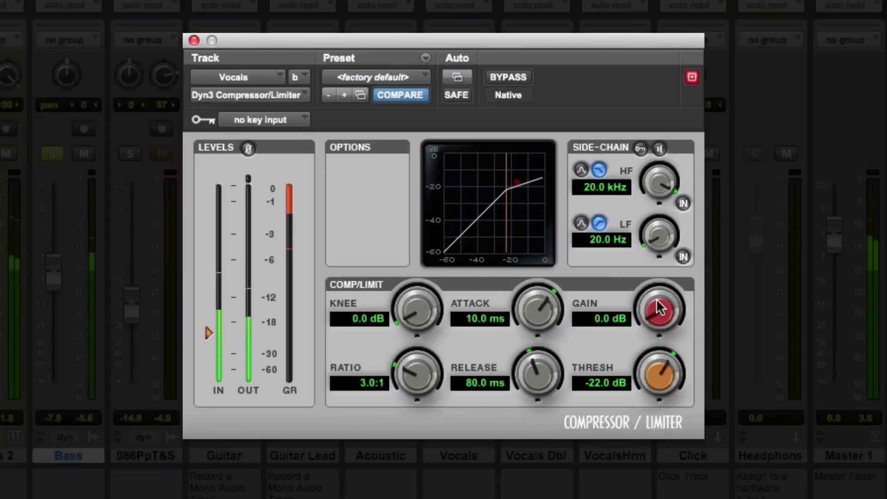
{"action": "left_click_drag", "start_coordinate": [657, 301], "coordinate": [656, 278]}
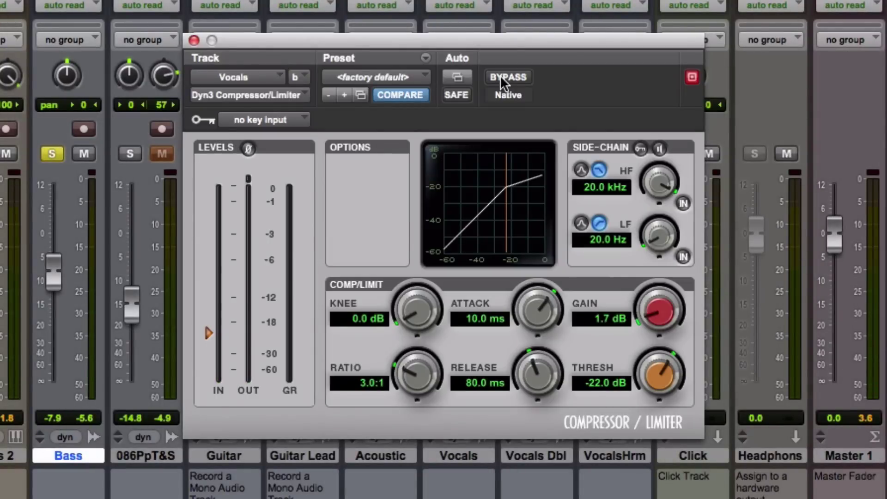
Insert an EQ3 7-Band on Vocals and leave only Vocals soloed
{"action": "left_click", "coordinate": [193, 40]}
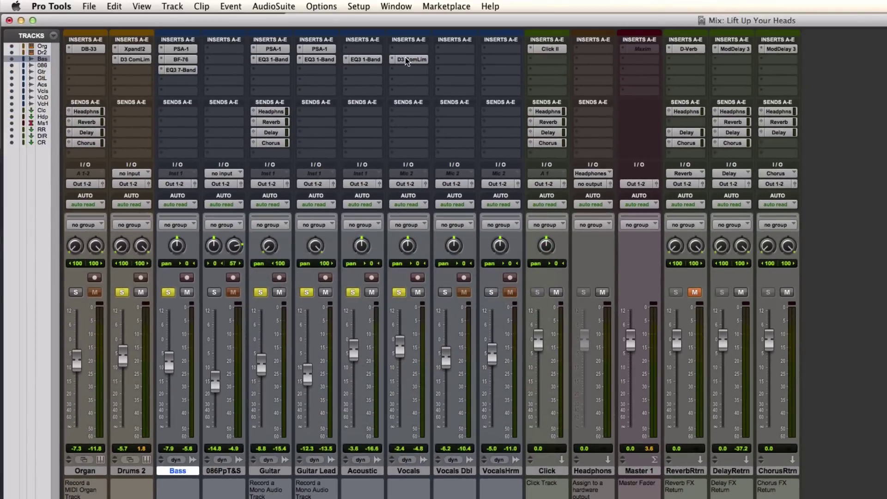
{"action": "left_click", "coordinate": [439, 50]}
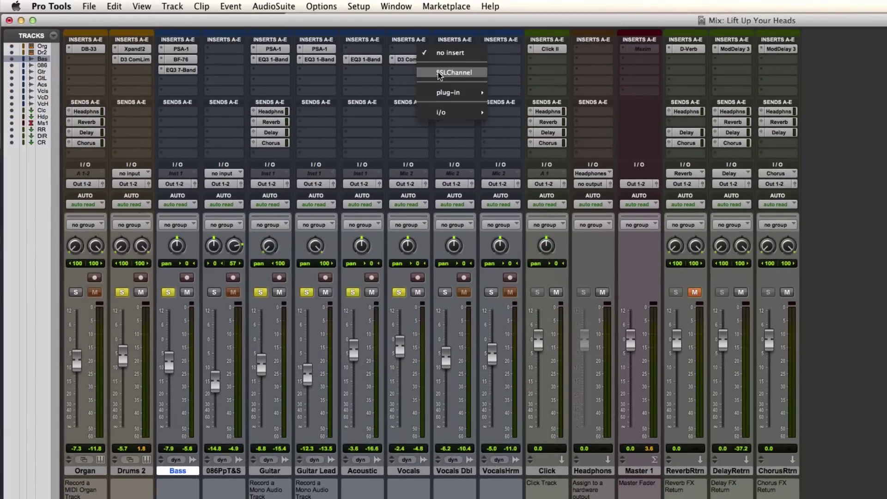
{"action": "mouse_move", "coordinate": [456, 93]}
{"action": "mouse_move", "coordinate": [532, 105]}
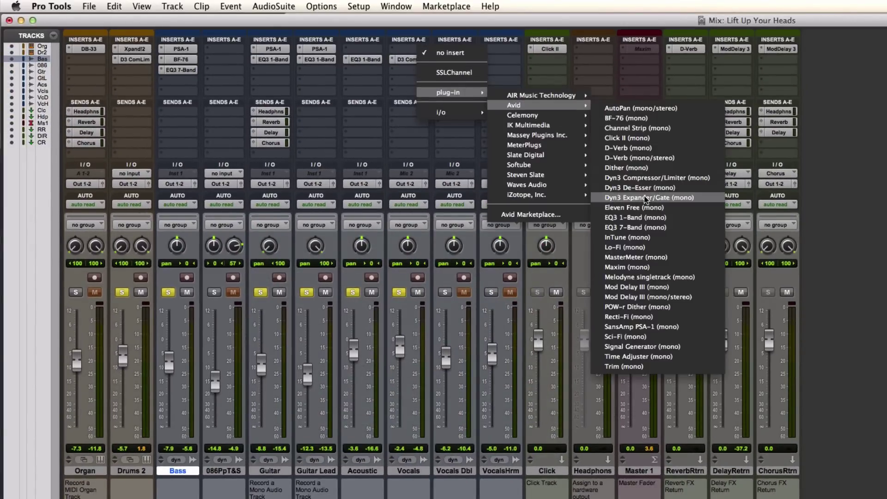
{"action": "left_click", "coordinate": [652, 227]}
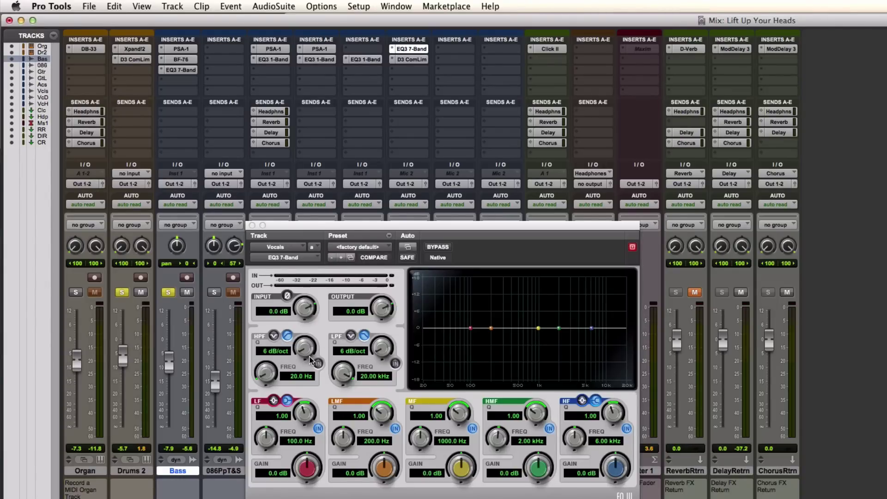
{"action": "left_click_drag", "start_coordinate": [331, 225], "coordinate": [507, 227]}
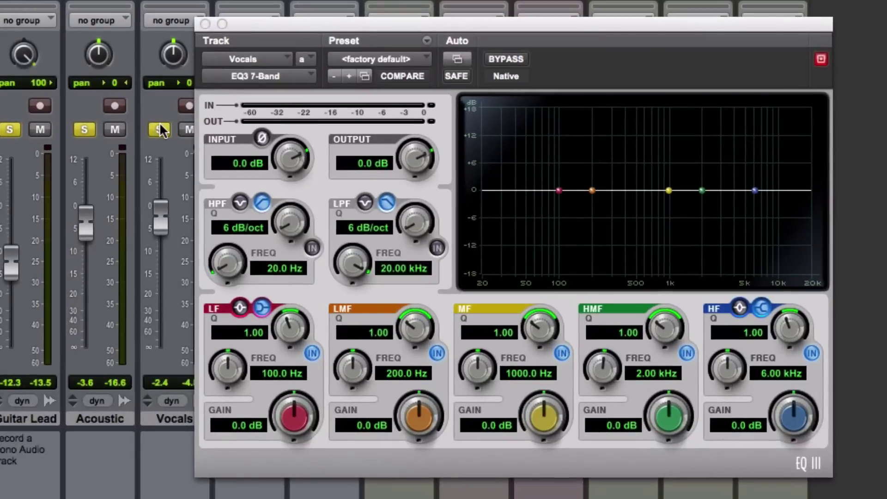
{"action": "left_click", "coordinate": [161, 131], "text": "super"}
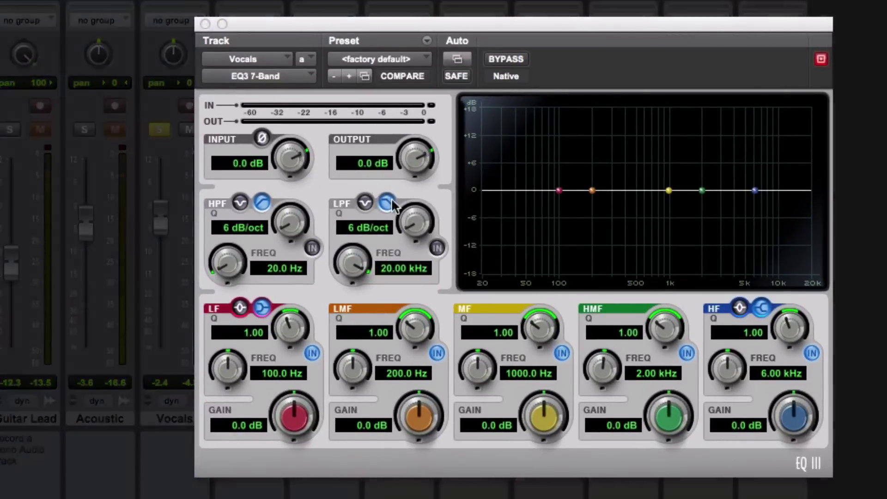
Cut the low-mids, add a 12 dB/oct 77 Hz high-pass and a 1.3 dB high shelf
{"action": "left_click_drag", "start_coordinate": [593, 189], "coordinate": [597, 124]}
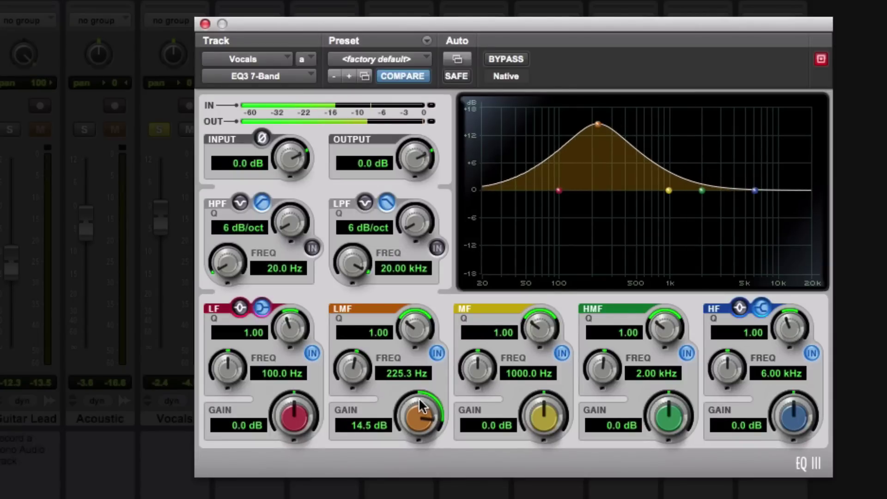
{"action": "left_click_drag", "start_coordinate": [421, 414], "coordinate": [420, 498]}
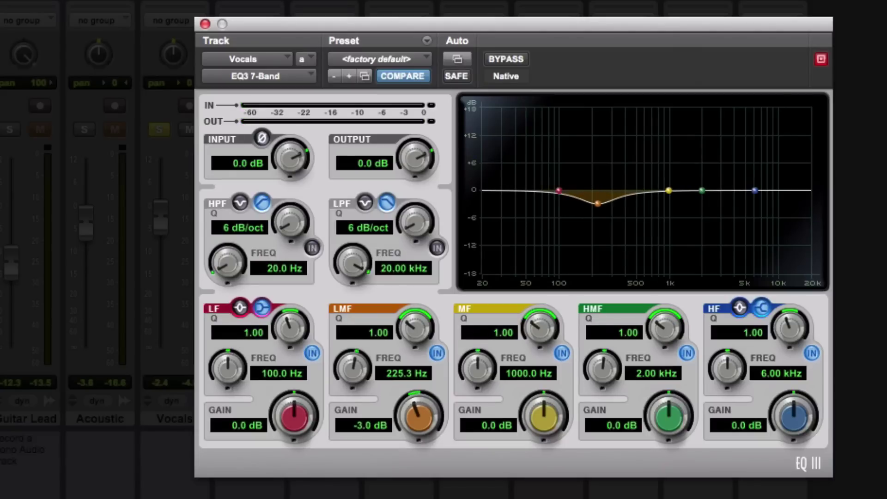
{"action": "left_click", "coordinate": [312, 248]}
{"action": "left_click_drag", "start_coordinate": [293, 221], "coordinate": [293, 188]}
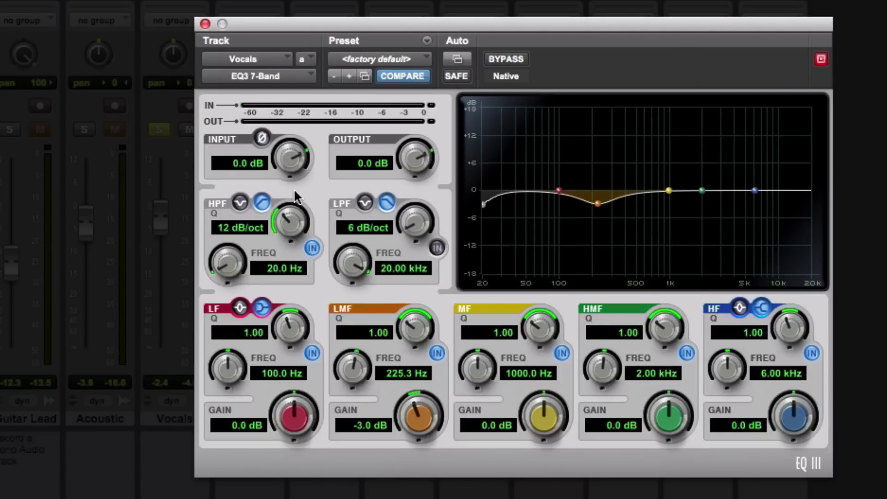
{"action": "left_click_drag", "start_coordinate": [244, 268], "coordinate": [238, 228]}
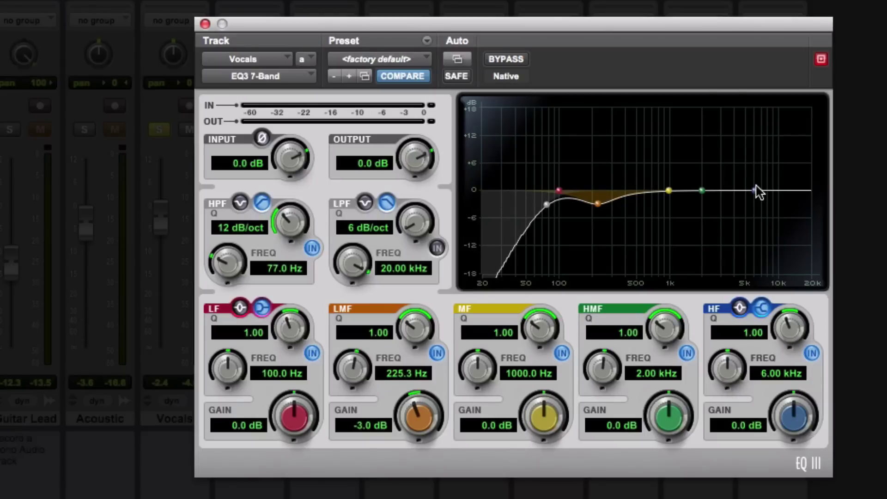
{"action": "mouse_move", "coordinate": [755, 188]}
{"action": "left_mouse_down"}
{"action": "mouse_move", "coordinate": [753, 179]}
{"action": "mouse_move", "coordinate": [767, 191]}
{"action": "left_mouse_up"}
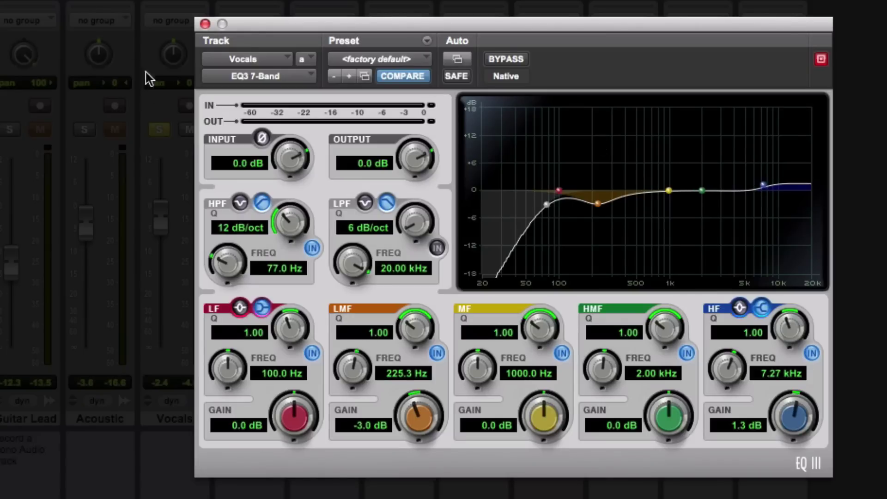
Unsolo Vocals, mute VocalsHrm and Vocals Dbl, A/B the EQ with Bypass, then close it
{"action": "left_click", "coordinate": [162, 130]}
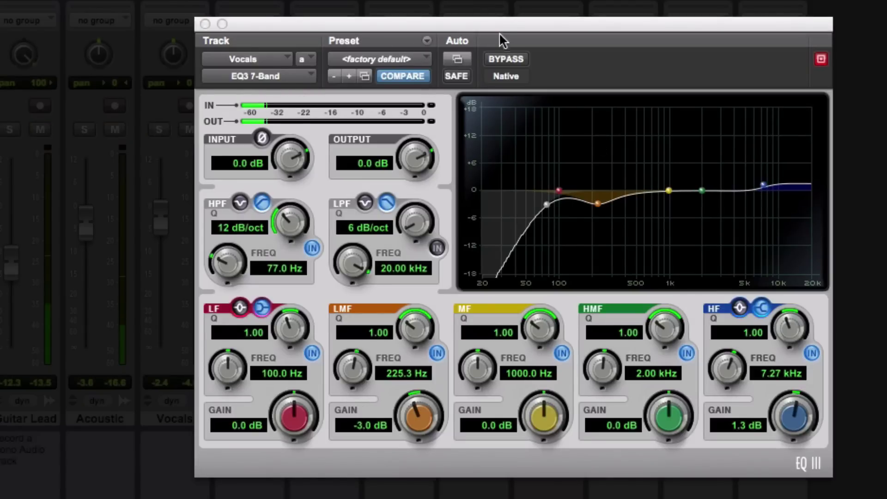
{"action": "left_click_drag", "start_coordinate": [494, 26], "coordinate": [755, 36]}
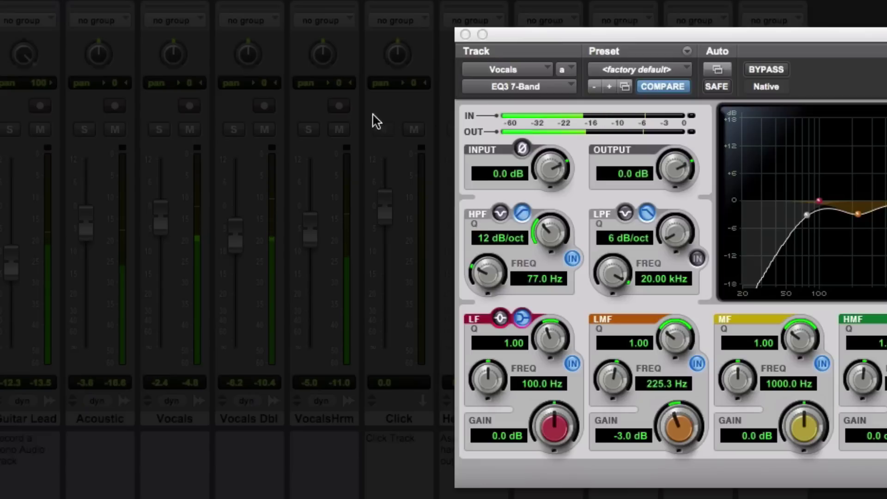
{"action": "left_click", "coordinate": [342, 130]}
{"action": "left_click", "coordinate": [265, 130]}
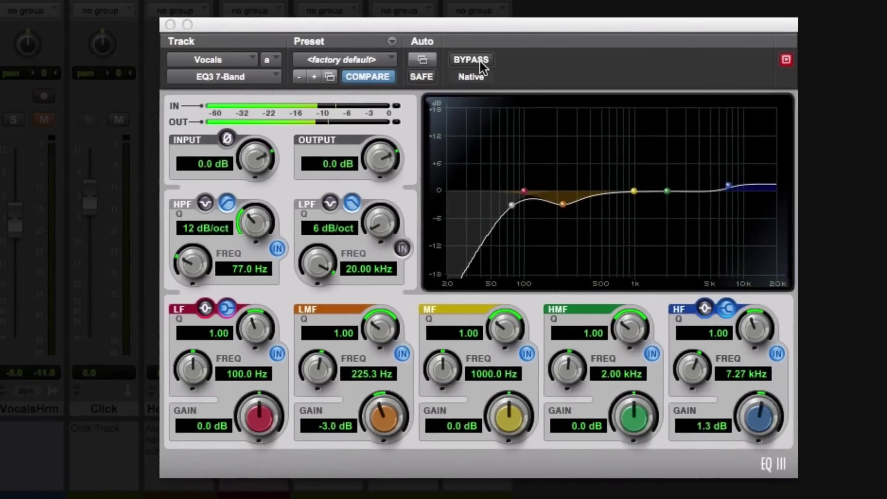
{"action": "left_click", "coordinate": [471, 60]}
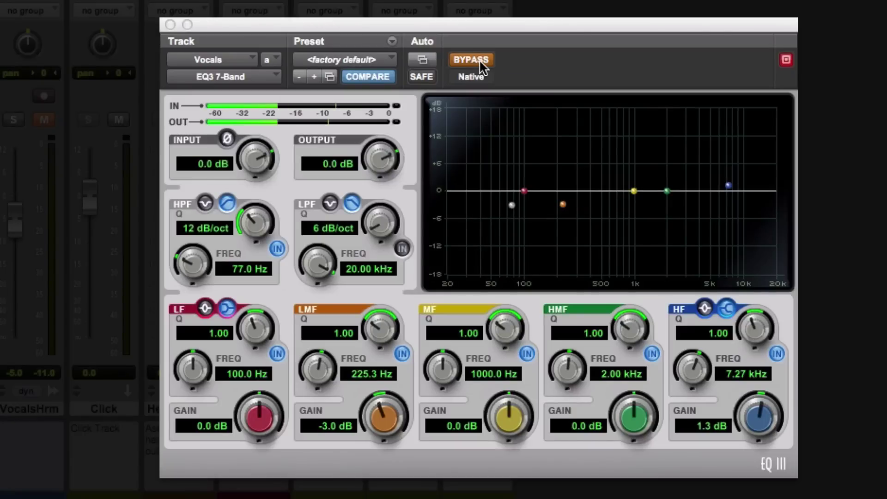
{"action": "left_click", "coordinate": [471, 60]}
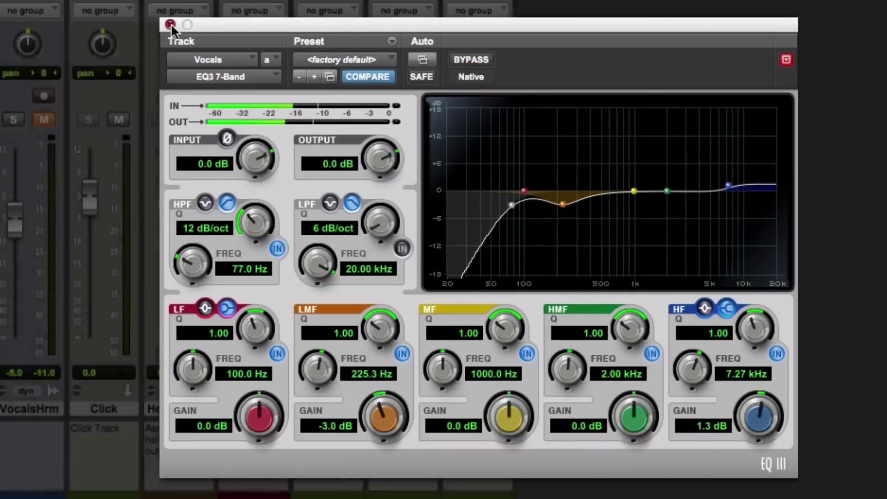
{"action": "left_click", "coordinate": [171, 25]}
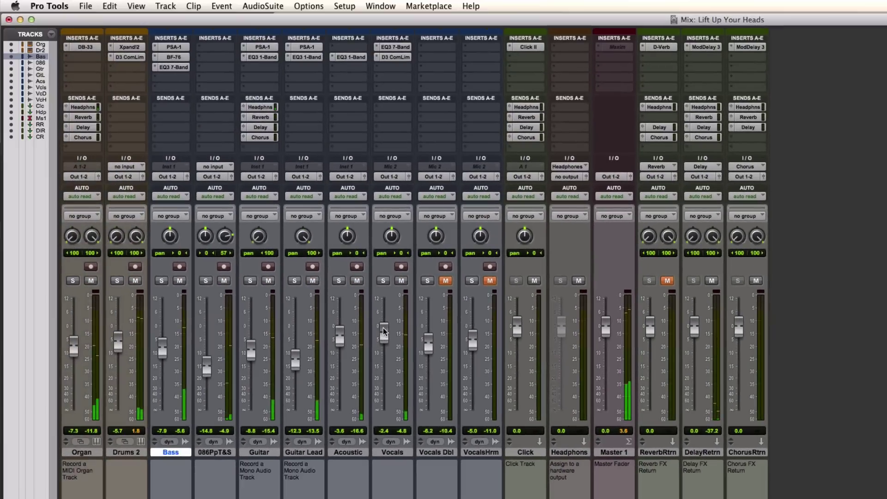
Raise the Vocals fader to about +0.9 and copy the vocal compressor onto Vocals Dbl
{"action": "left_click_drag", "start_coordinate": [383, 330], "coordinate": [384, 323]}
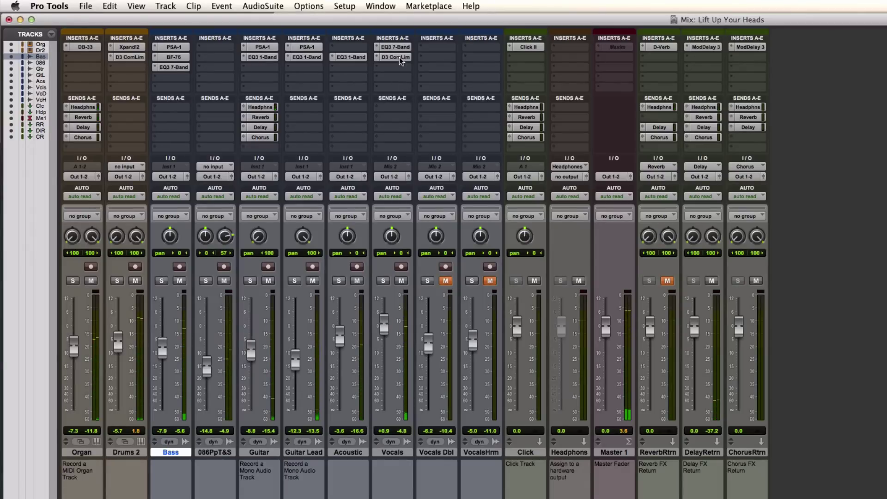
{"action": "left_click_drag", "start_coordinate": [399, 60], "coordinate": [476, 59]}
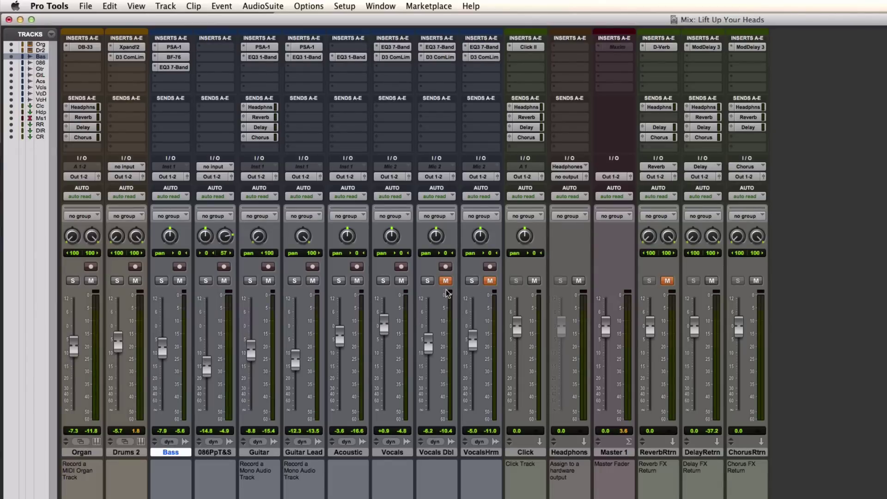
{"action": "key", "text": "space"}
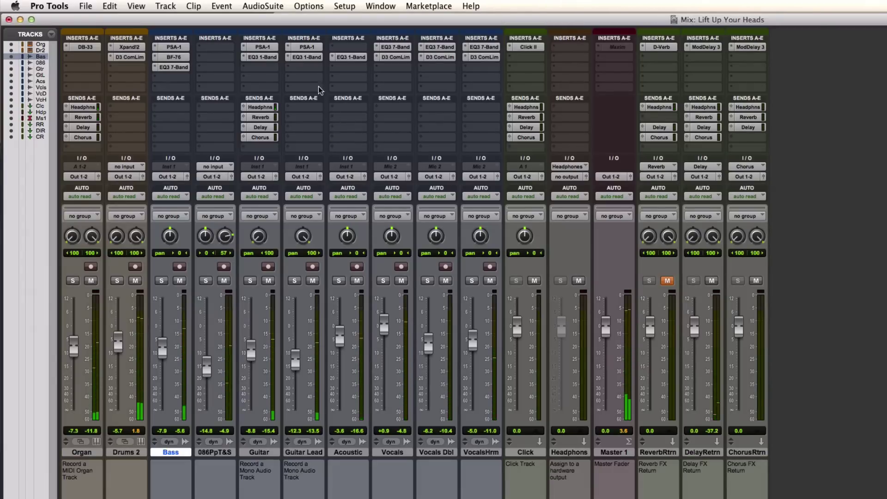
Add an EQ3 1-Band to the Guitar track's third insert
{"action": "left_click", "coordinate": [264, 58]}
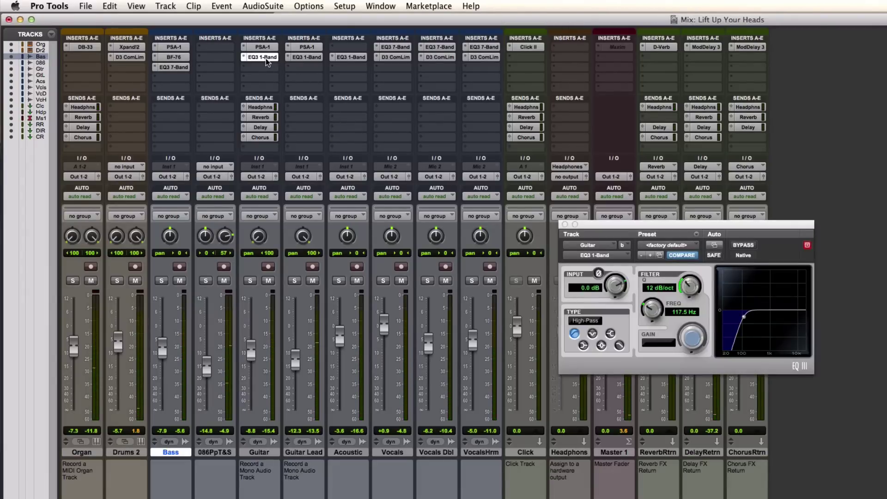
{"action": "left_click", "coordinate": [261, 65]}
{"action": "mouse_move", "coordinate": [294, 112]}
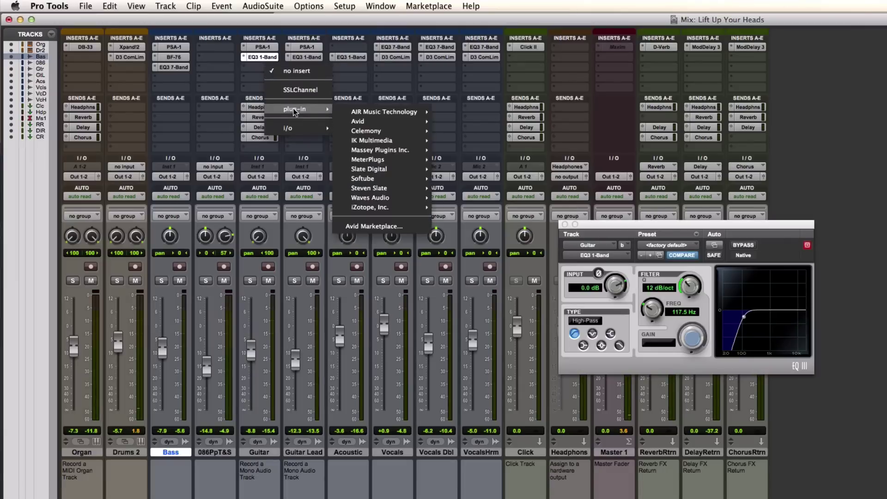
{"action": "mouse_move", "coordinate": [350, 121]}
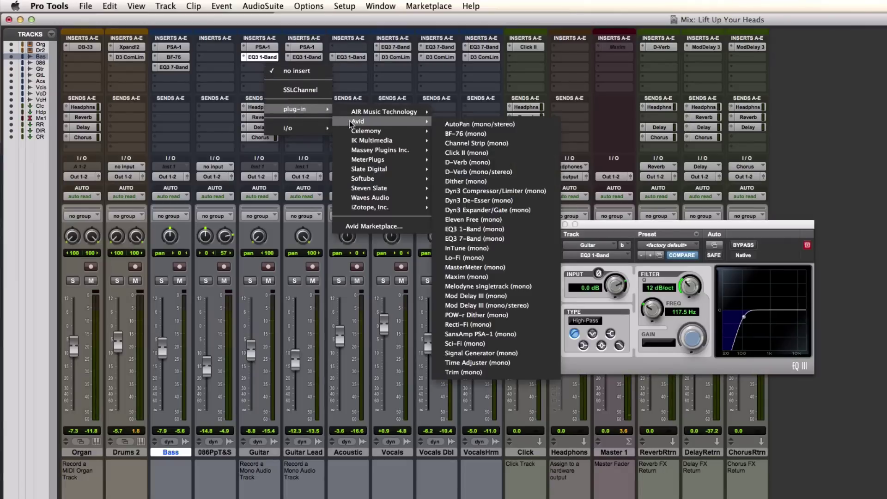
{"action": "left_click", "coordinate": [489, 230]}
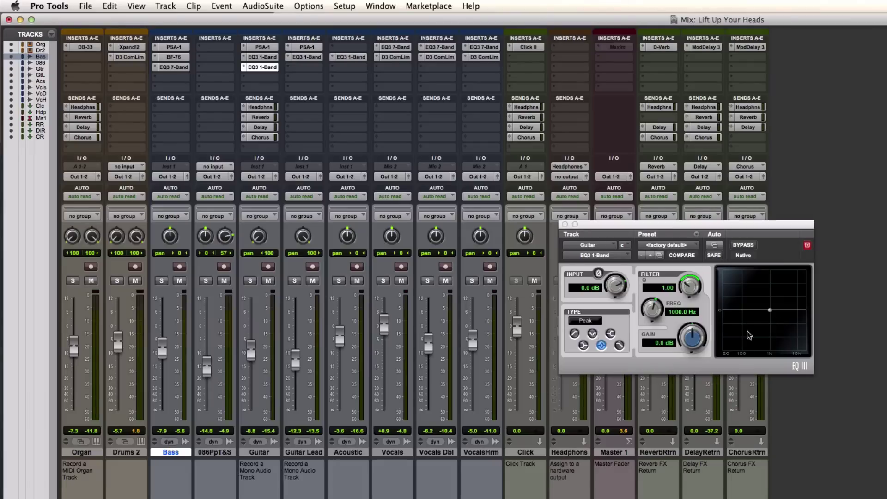
{"action": "left_click", "coordinate": [252, 280]}
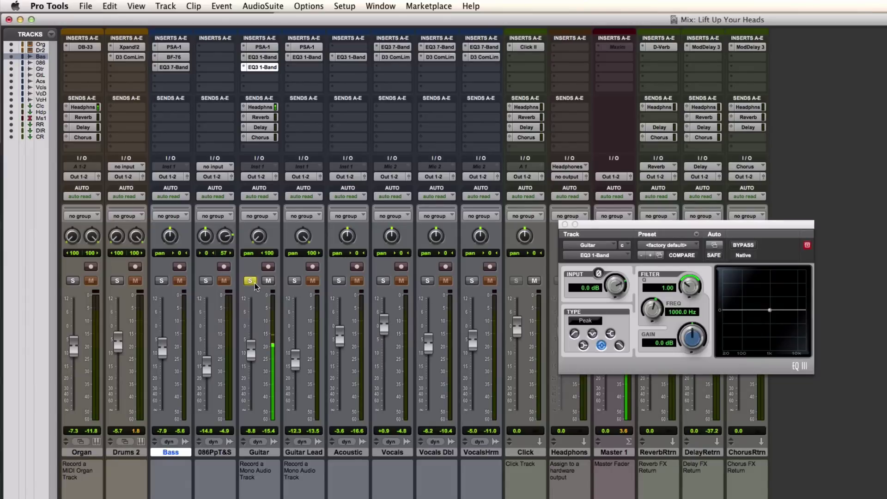
{"action": "left_click", "coordinate": [253, 282]}
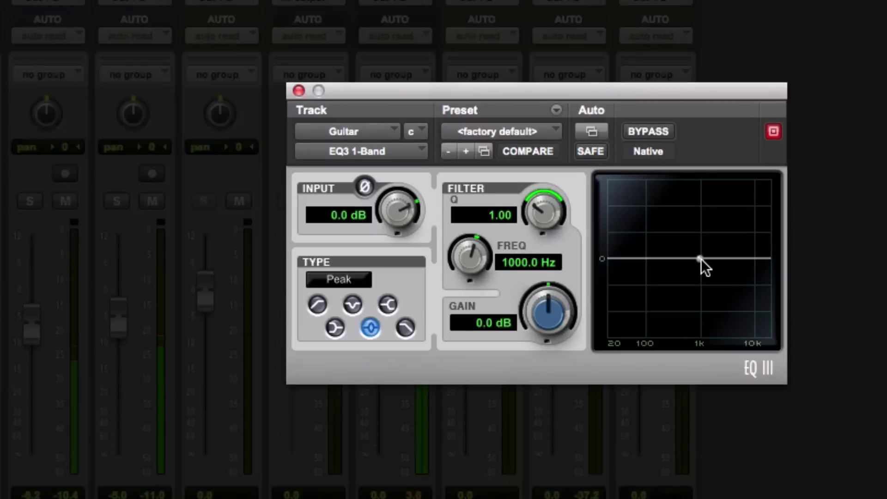
Set the Guitar's new EQ to a 2.9 dB peak at 1.42 kHz and close it
{"action": "left_click_drag", "start_coordinate": [701, 259], "coordinate": [711, 219]}
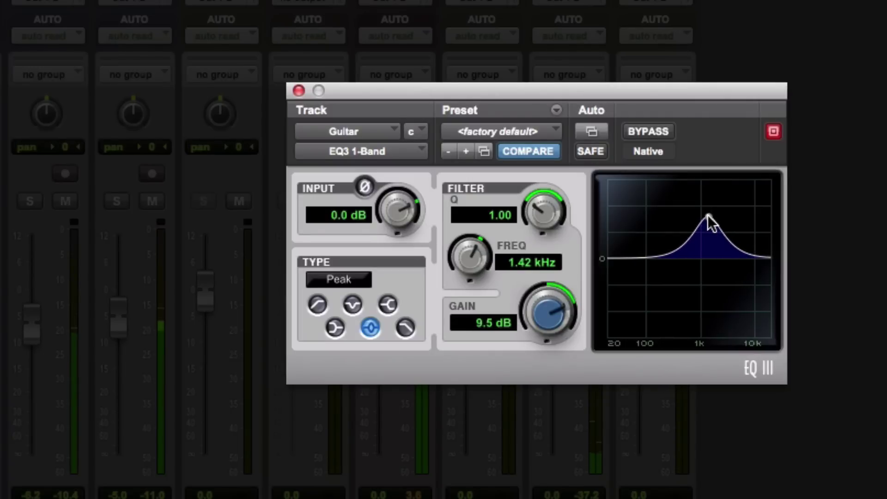
{"action": "left_click_drag", "start_coordinate": [552, 304], "coordinate": [545, 400]}
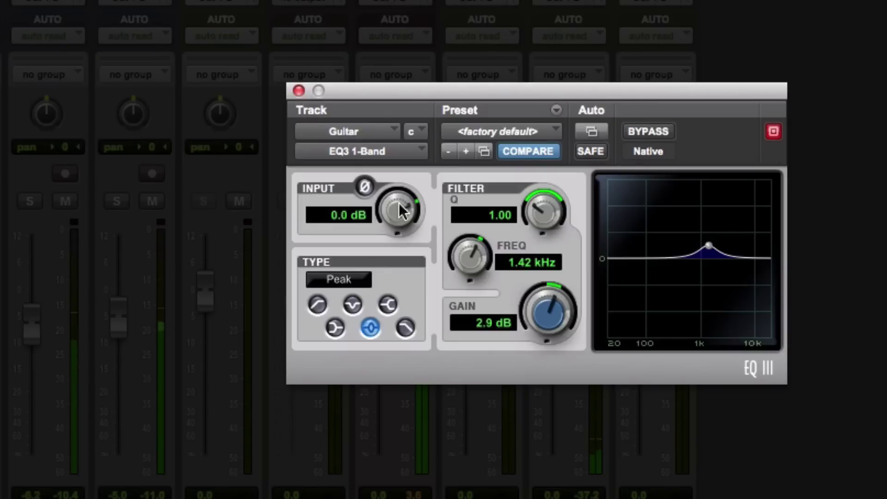
{"action": "left_click", "coordinate": [298, 91]}
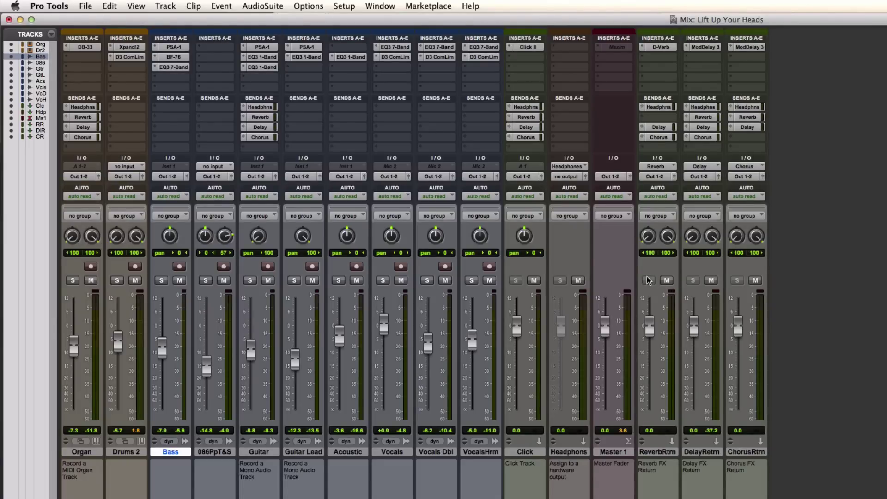
Route Vocals Send A to Reverb Return (Stereo) and set the send to -12.1 dB
{"action": "left_click", "coordinate": [394, 106]}
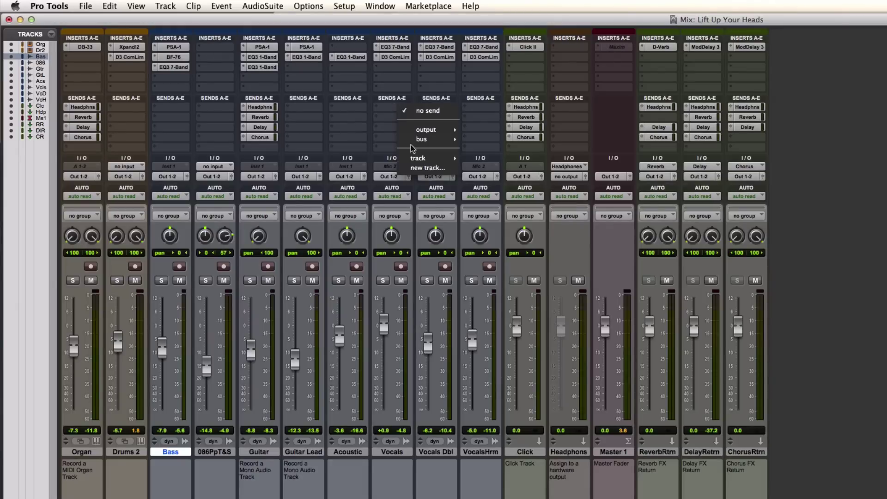
{"action": "mouse_move", "coordinate": [417, 157]}
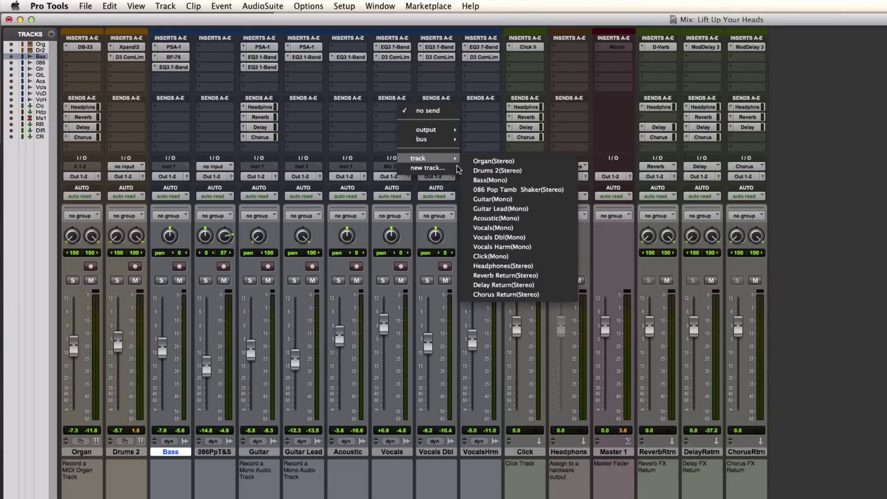
{"action": "left_click", "coordinate": [514, 276]}
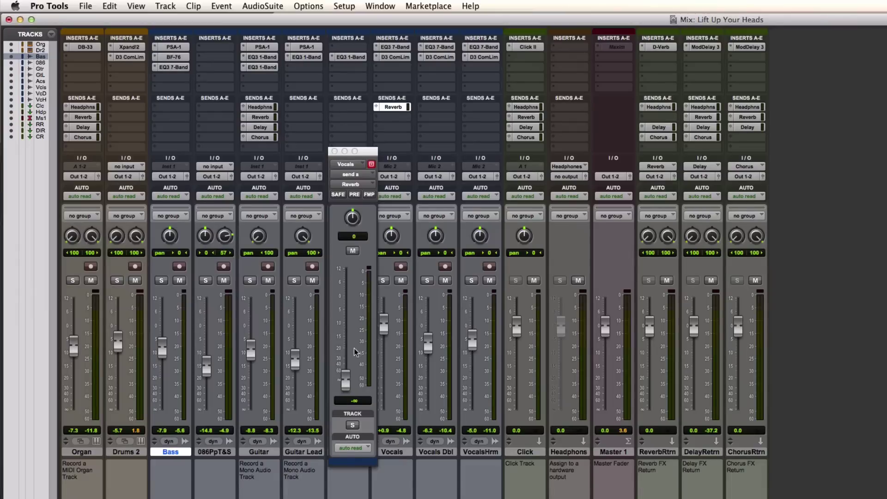
{"action": "left_click", "coordinate": [382, 281]}
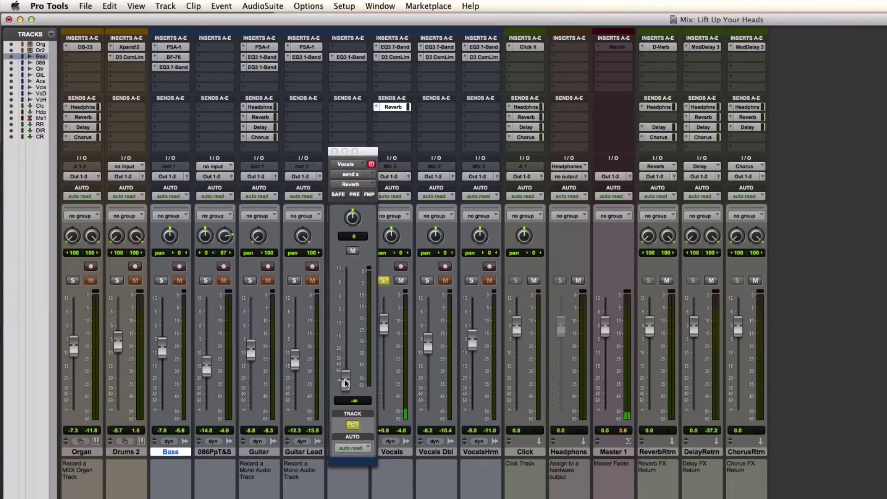
{"action": "left_click_drag", "start_coordinate": [345, 380], "coordinate": [346, 334]}
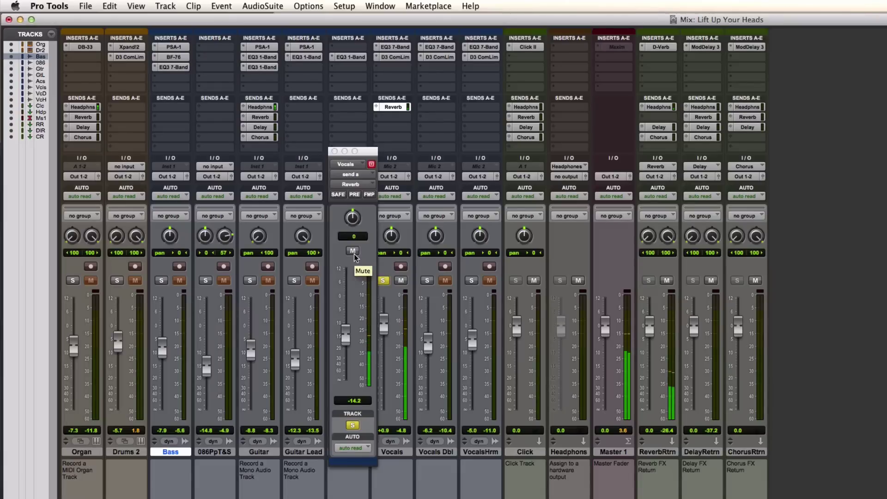
{"action": "left_click", "coordinate": [384, 281]}
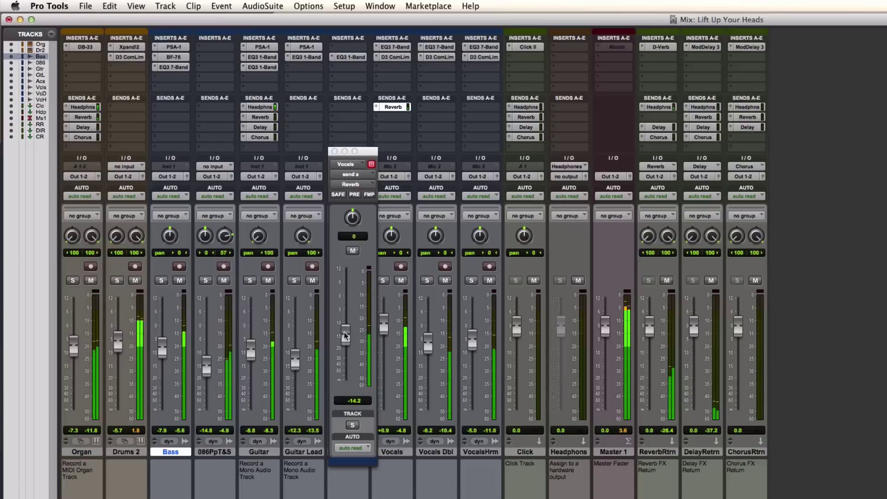
{"action": "left_click_drag", "start_coordinate": [348, 329], "coordinate": [345, 330]}
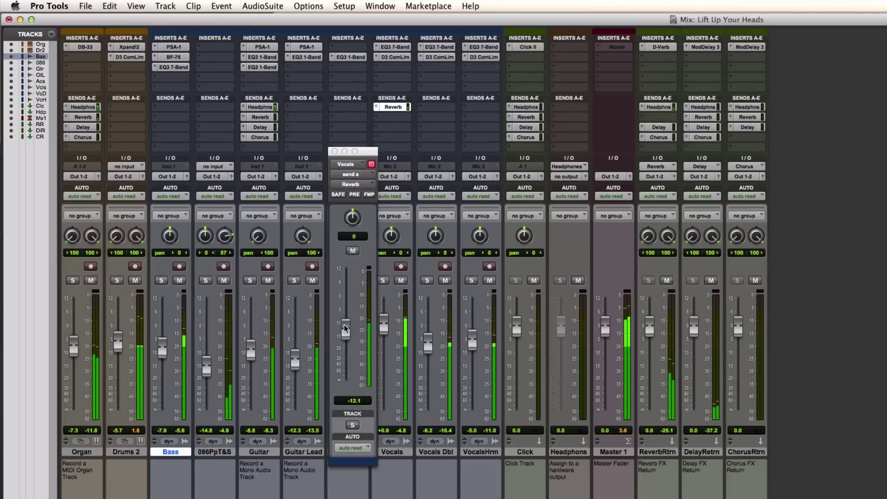
{"action": "left_click", "coordinate": [334, 151]}
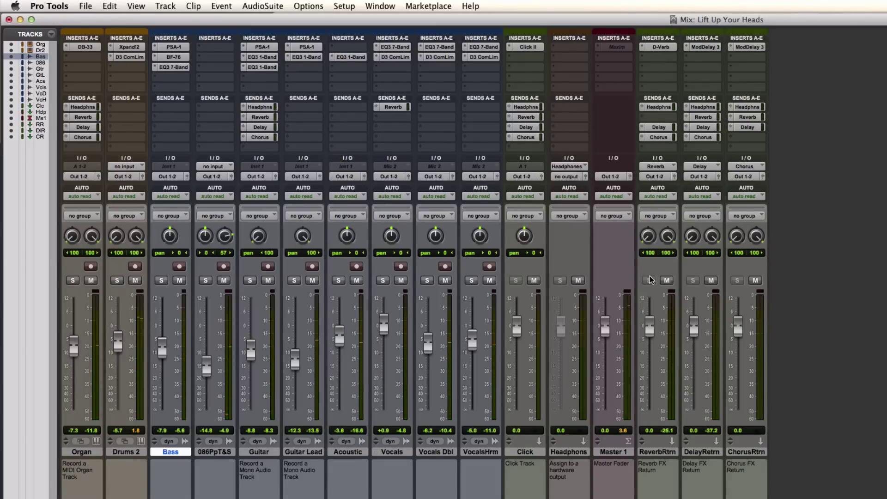
Reroute the Vocals send to the Delay return at about -13.4 dB
{"action": "left_click", "coordinate": [377, 109]}
{"action": "mouse_move", "coordinate": [402, 138]}
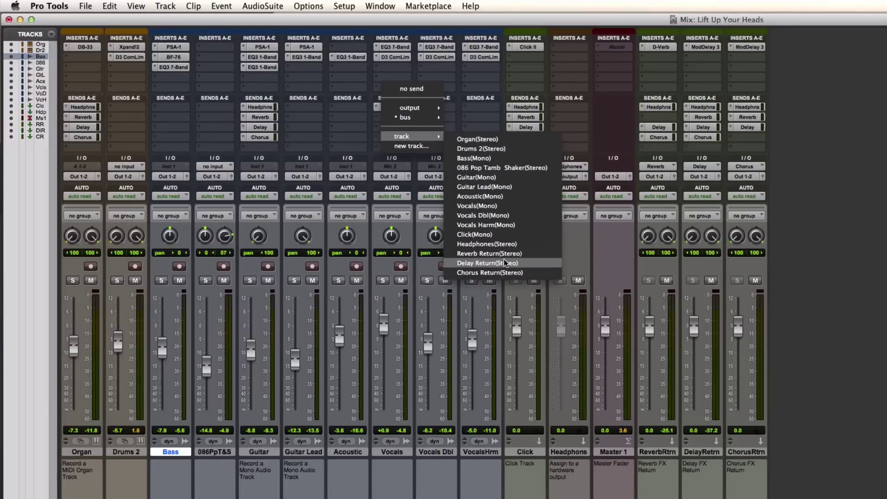
{"action": "left_click", "coordinate": [506, 263]}
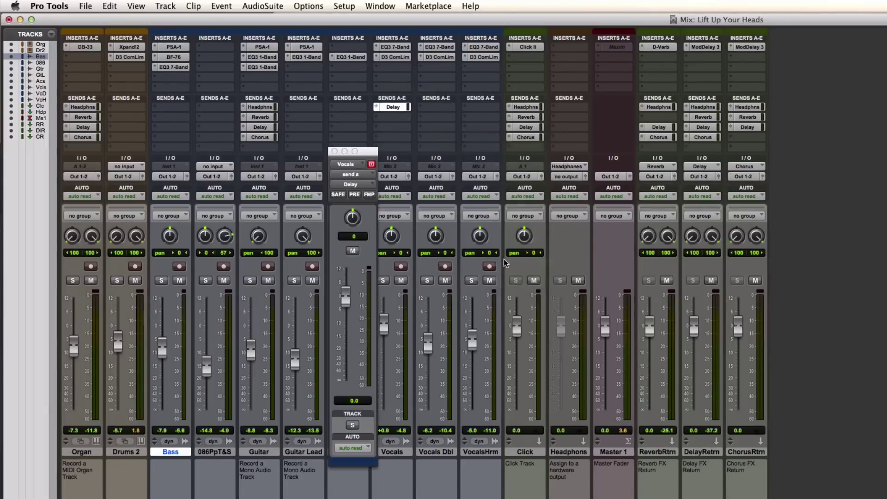
{"action": "left_click", "coordinate": [383, 282]}
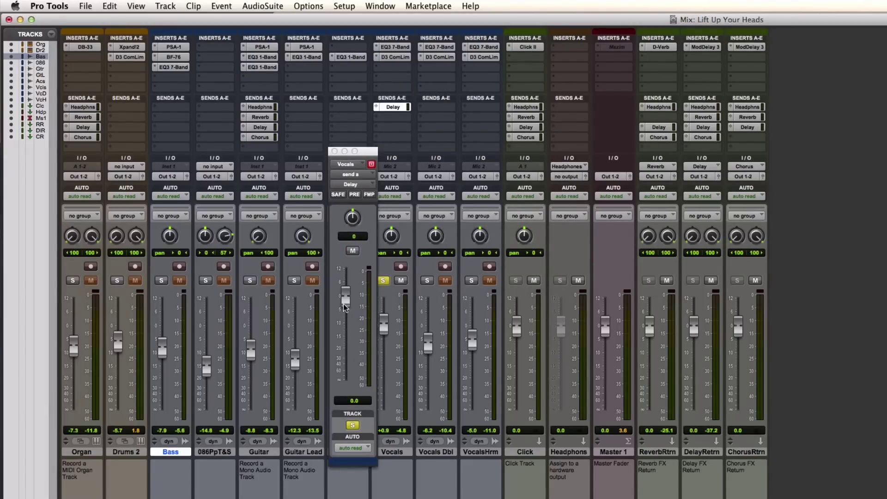
{"action": "left_click_drag", "start_coordinate": [344, 309], "coordinate": [344, 379]}
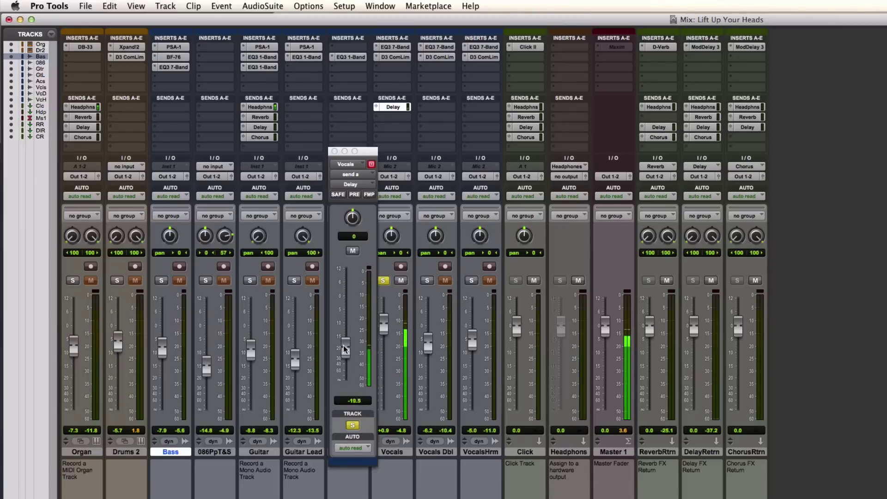
{"action": "left_click_drag", "start_coordinate": [343, 345], "coordinate": [344, 334]}
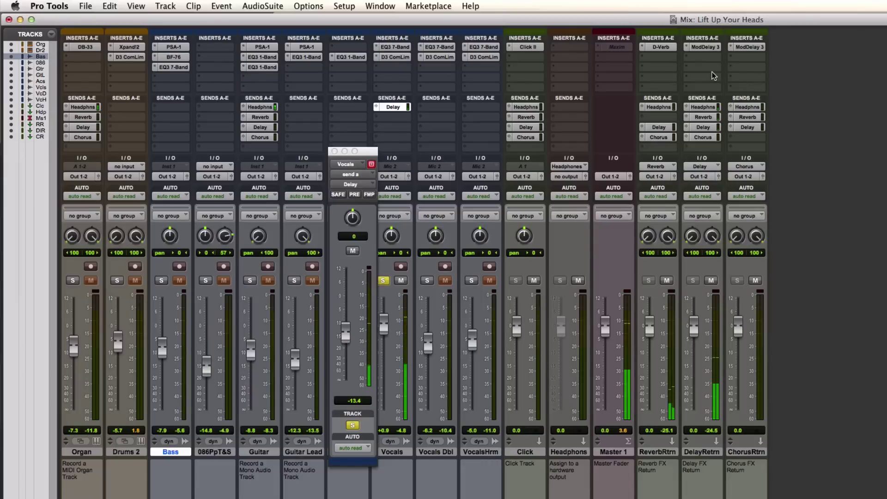
Sync both Mod Delay III sides to quarter notes and add feedback, left at 14%
{"action": "left_click", "coordinate": [710, 48]}
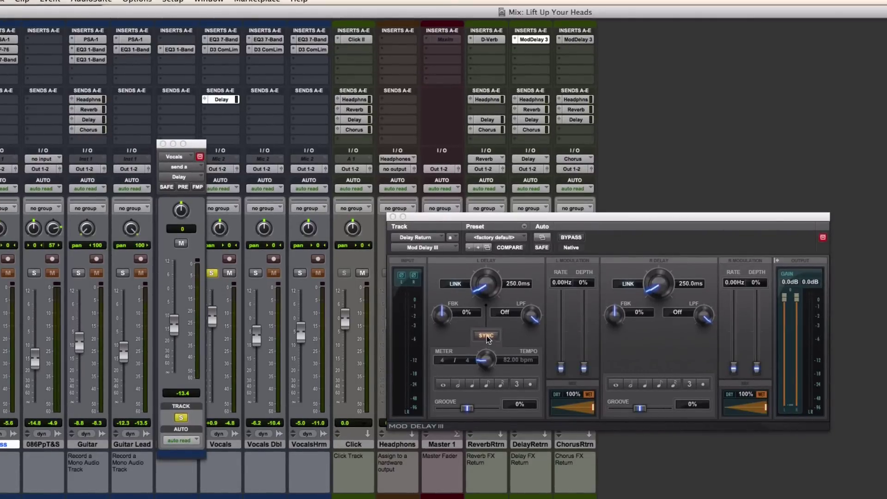
{"action": "left_click", "coordinate": [476, 384]}
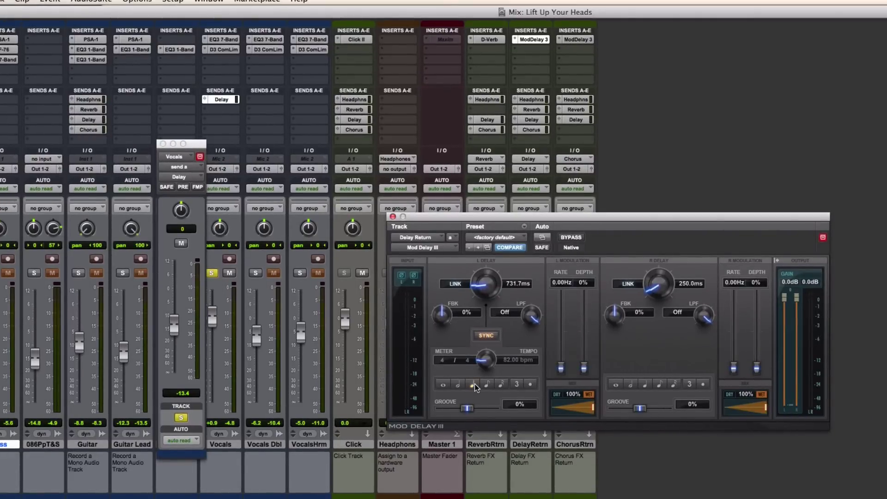
{"action": "left_click", "coordinate": [649, 384]}
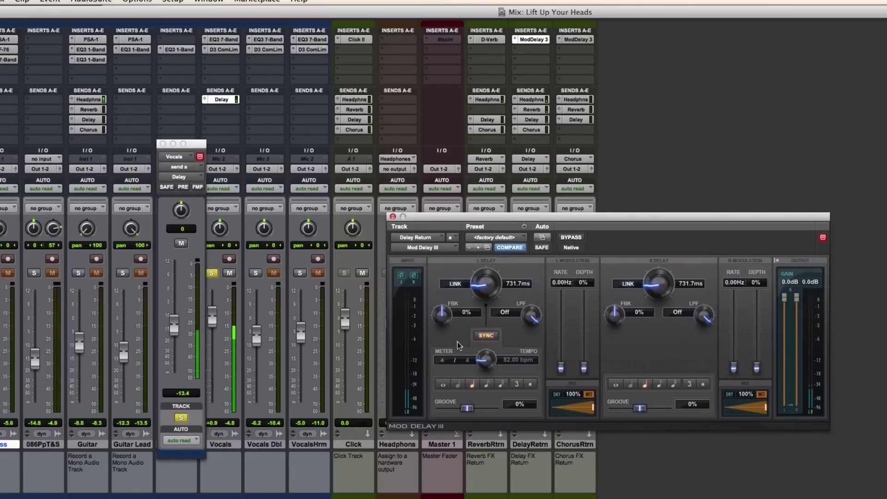
{"action": "left_click_drag", "start_coordinate": [445, 321], "coordinate": [447, 312]}
{"action": "left_click_drag", "start_coordinate": [615, 316], "coordinate": [615, 310]}
{"action": "left_click_drag", "start_coordinate": [437, 320], "coordinate": [439, 316]}
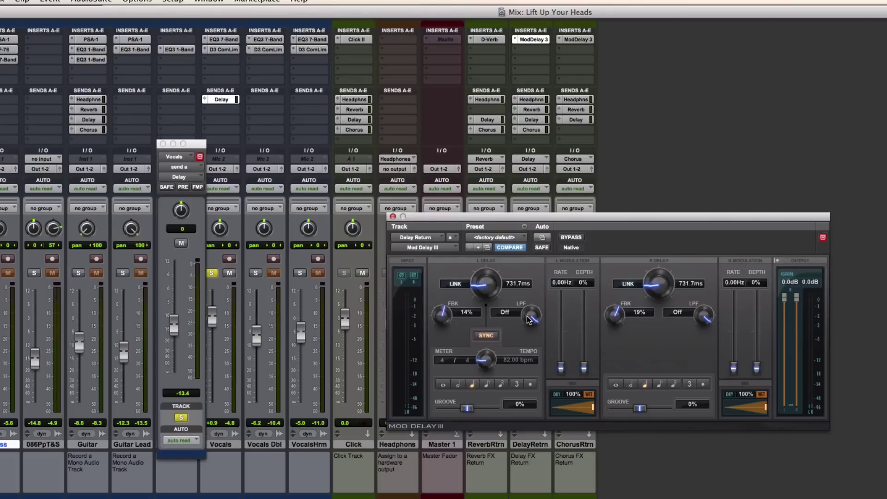
Low-pass the delay repeats to about 2506 Hz left and 1877 Hz right
{"action": "left_click_drag", "start_coordinate": [530, 319], "coordinate": [539, 375]}
{"action": "left_click_drag", "start_coordinate": [703, 320], "coordinate": [702, 359]}
{"action": "left_click_drag", "start_coordinate": [538, 315], "coordinate": [538, 324]}
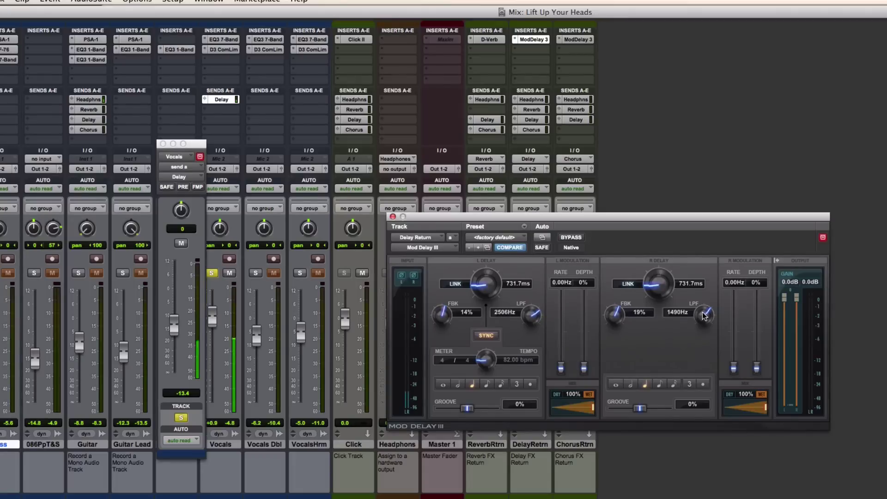
{"action": "left_click_drag", "start_coordinate": [704, 322], "coordinate": [704, 307]}
Unsolo Vocals and switch both Mod Delay III sides to eighth-note timing (365.9 ms)
{"action": "left_click", "coordinate": [393, 217]}
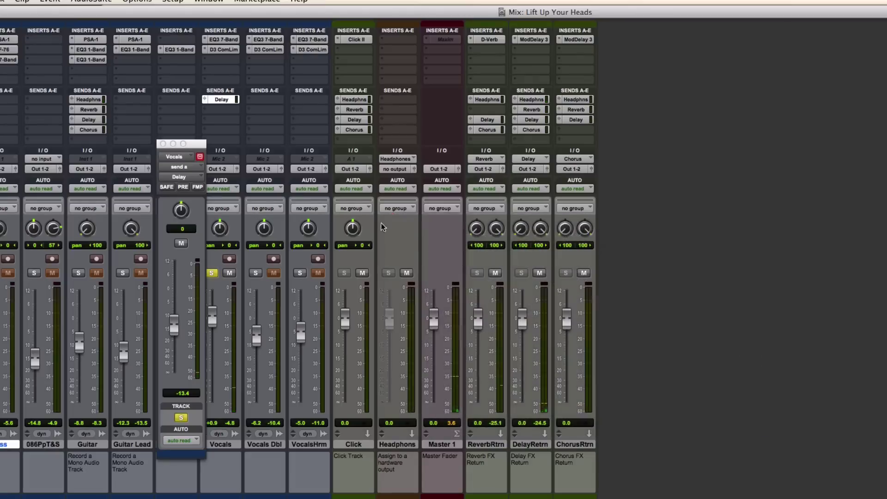
{"action": "left_click", "coordinate": [212, 273]}
{"action": "left_click_drag", "start_coordinate": [171, 329], "coordinate": [175, 324]}
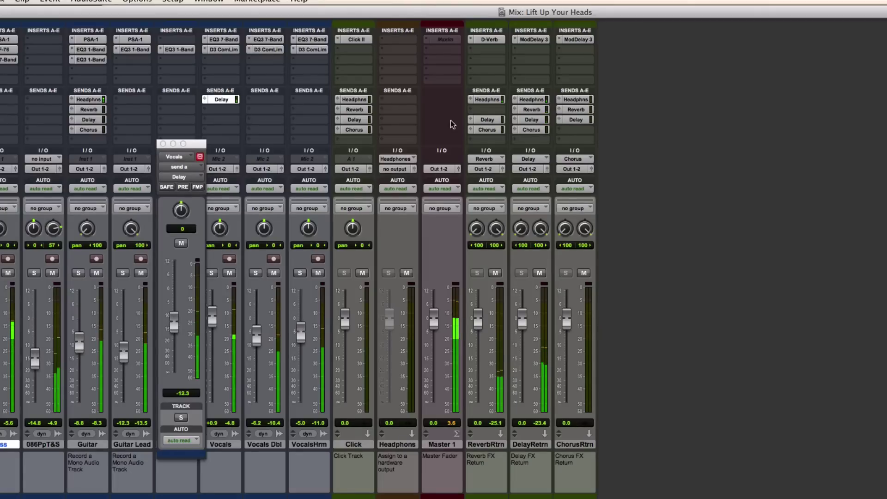
{"action": "left_click", "coordinate": [534, 40]}
{"action": "left_click", "coordinate": [487, 384]}
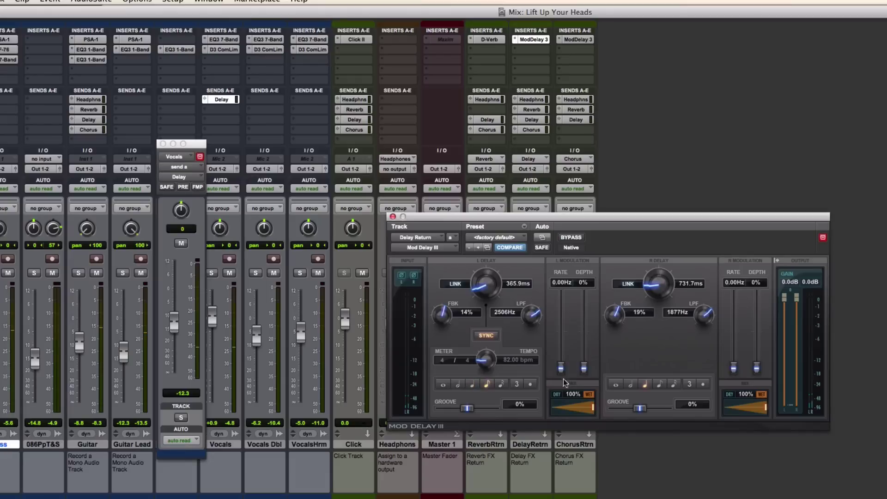
{"action": "left_click", "coordinate": [663, 384]}
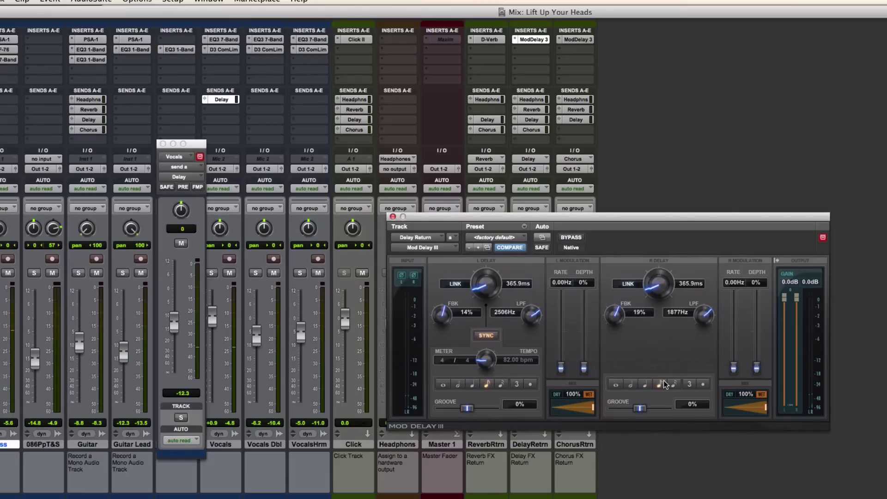
{"action": "left_click", "coordinate": [393, 217]}
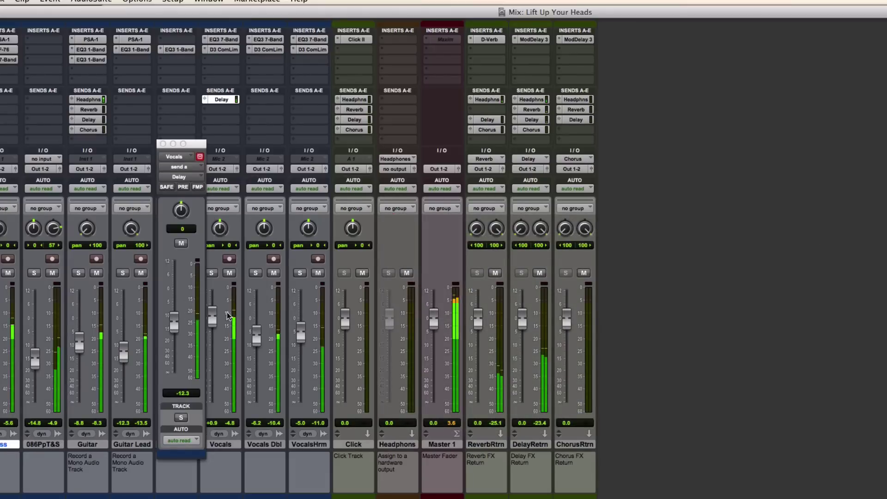
Settle the Vocals delay send at about -10.7 dB and close its window
{"action": "left_click_drag", "start_coordinate": [176, 321], "coordinate": [175, 312]}
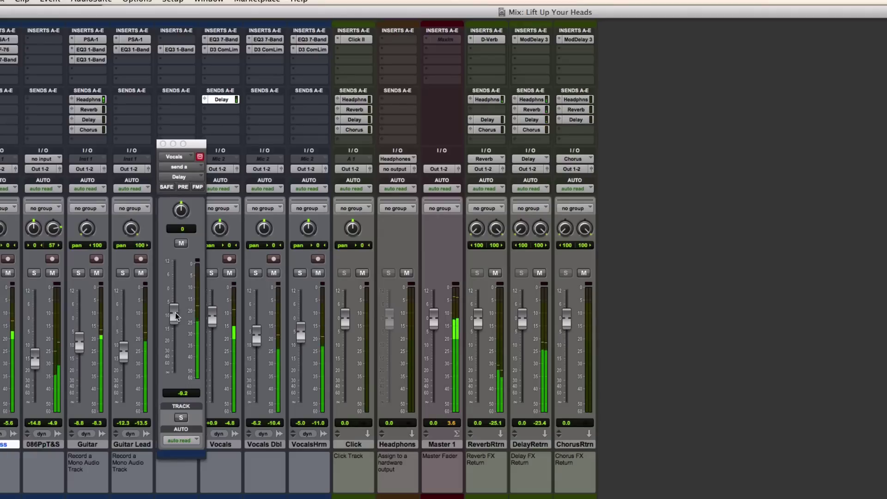
{"action": "left_click_drag", "start_coordinate": [176, 313], "coordinate": [177, 317]}
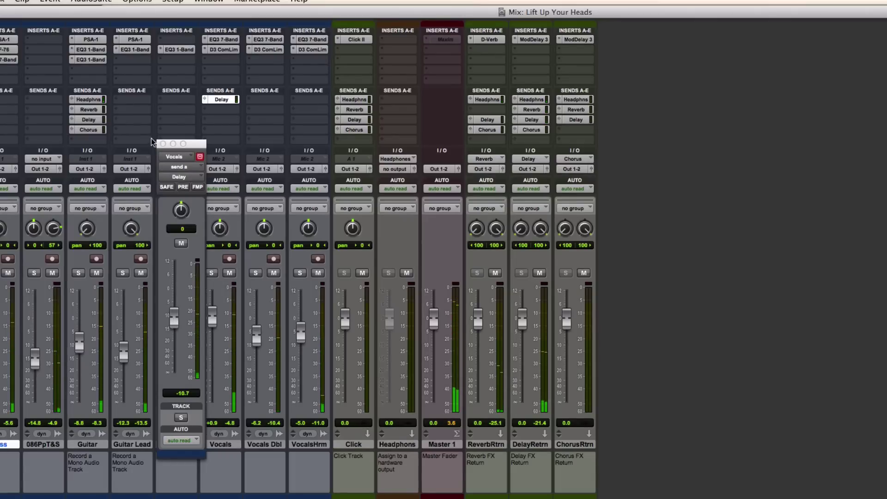
{"action": "left_click", "coordinate": [162, 144]}
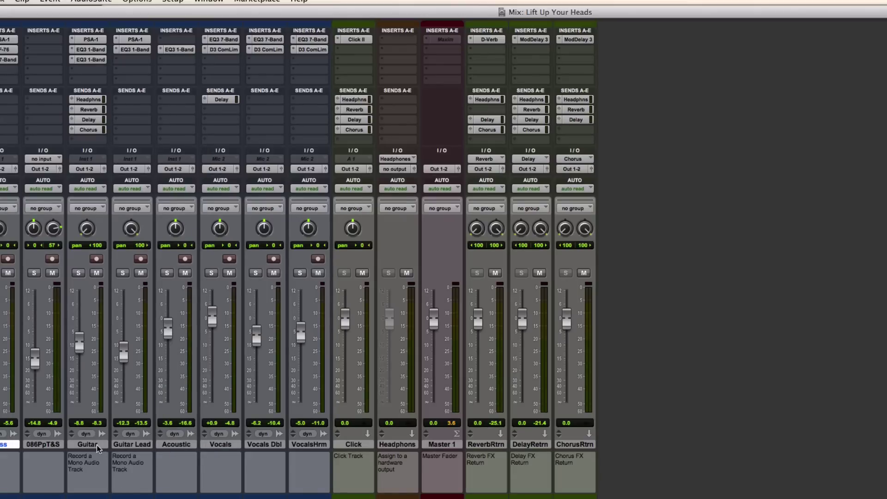
Select Guitar, Guitar Lead and Acoustic and output them to a new stereo Aux Input named GUITARS
{"action": "left_click", "coordinate": [96, 445]}
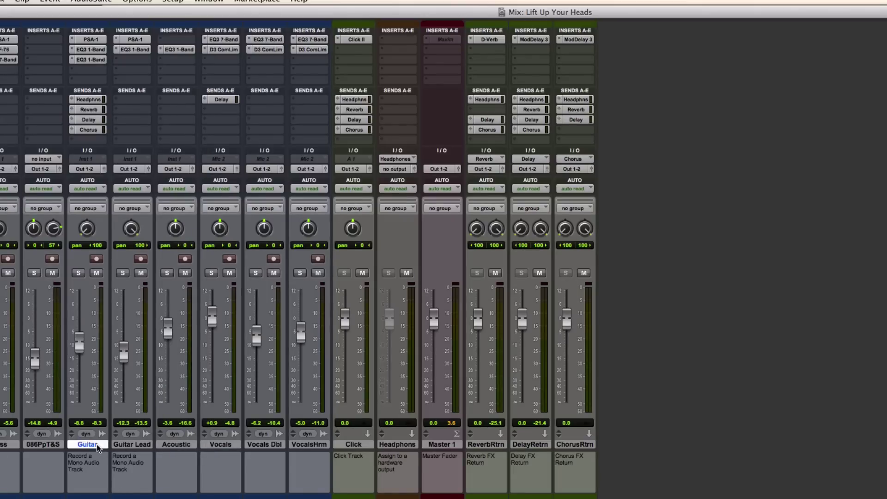
{"action": "left_click", "coordinate": [174, 445], "text": "shift"}
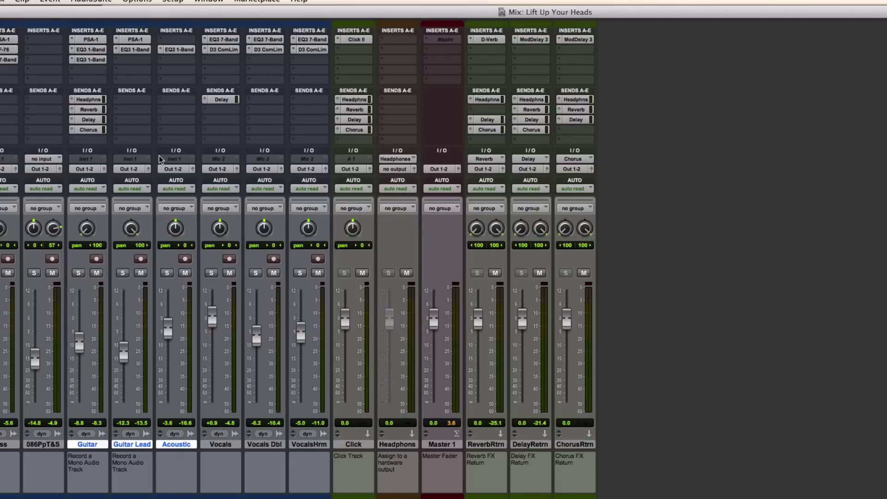
{"action": "left_click", "coordinate": [177, 171]}
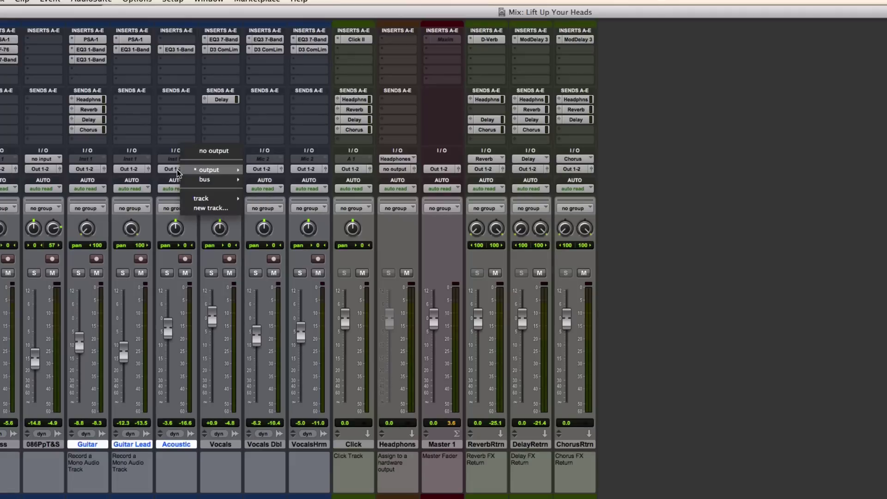
{"action": "left_click", "coordinate": [212, 208]}
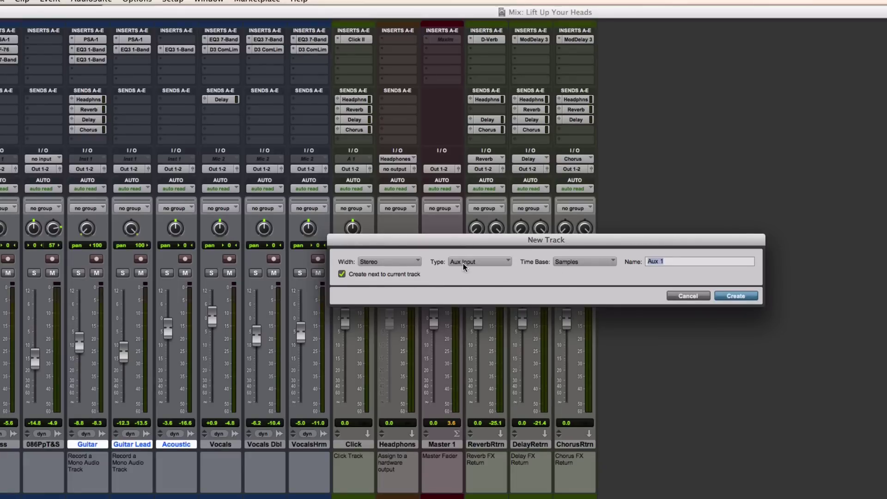
{"action": "type", "text": "GUITARS"}
{"action": "key", "text": "Return"}
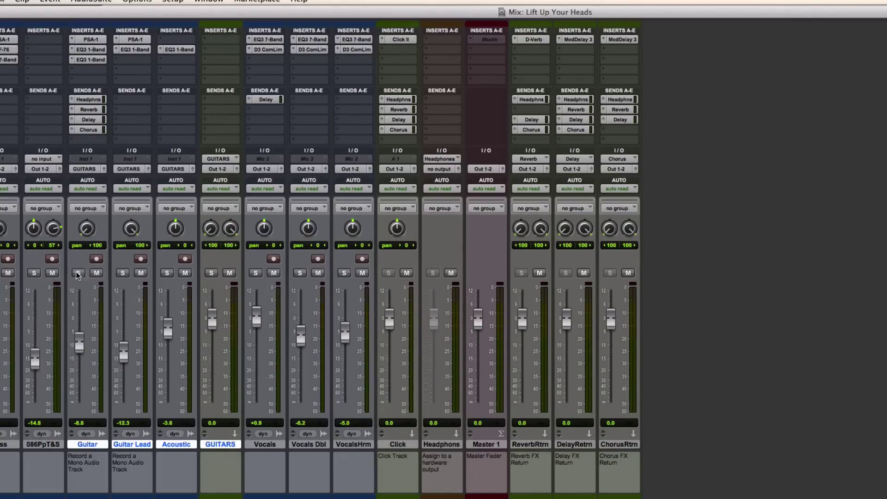
Solo Guitar, Guitar Lead, Acoustic and GUITARS, A/B the GUITARS solo, then stop playback
{"action": "left_click", "coordinate": [79, 273]}
{"action": "left_click", "coordinate": [122, 274]}
{"action": "left_click", "coordinate": [167, 273]}
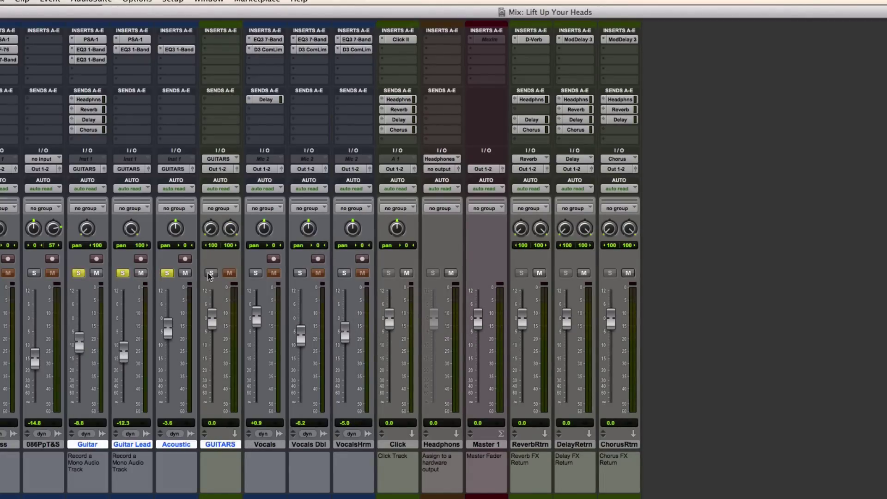
{"action": "left_click", "coordinate": [213, 274]}
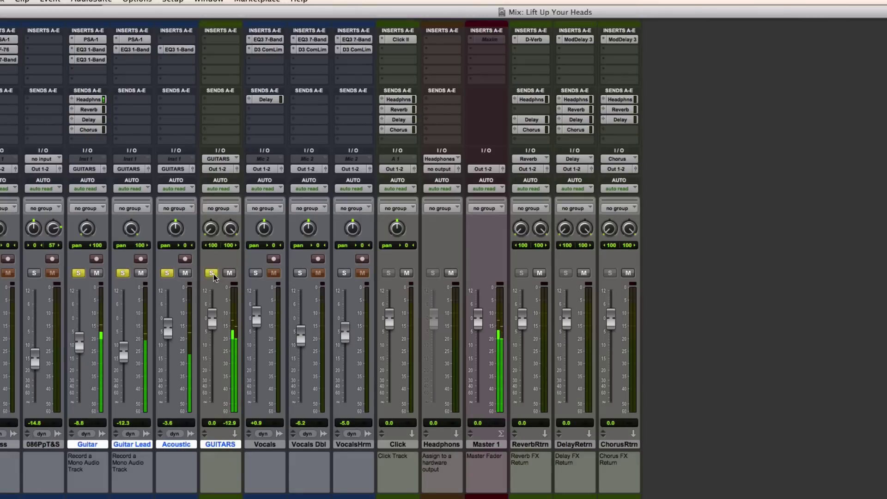
{"action": "left_click", "coordinate": [212, 274]}
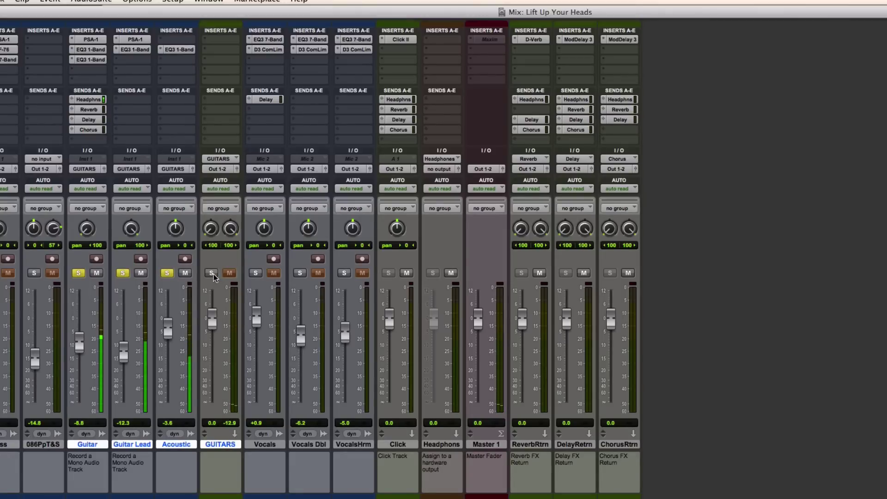
{"action": "left_click", "coordinate": [213, 274]}
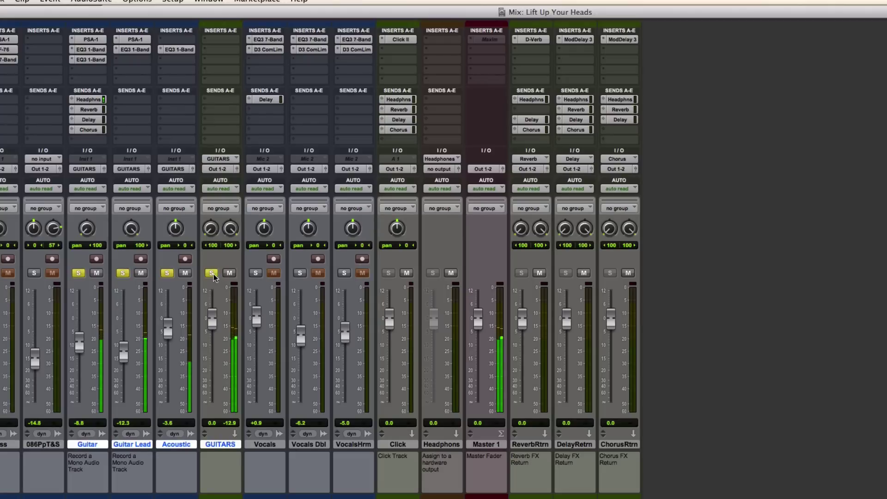
{"action": "key", "text": "space"}
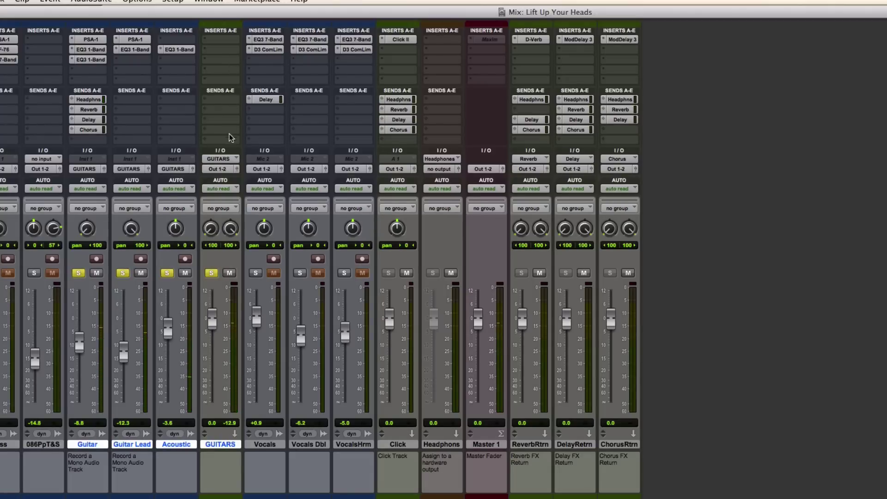
Route GUITARS send A to Reverb Return (Stereo) at about -12 dB
{"action": "left_click", "coordinate": [218, 101]}
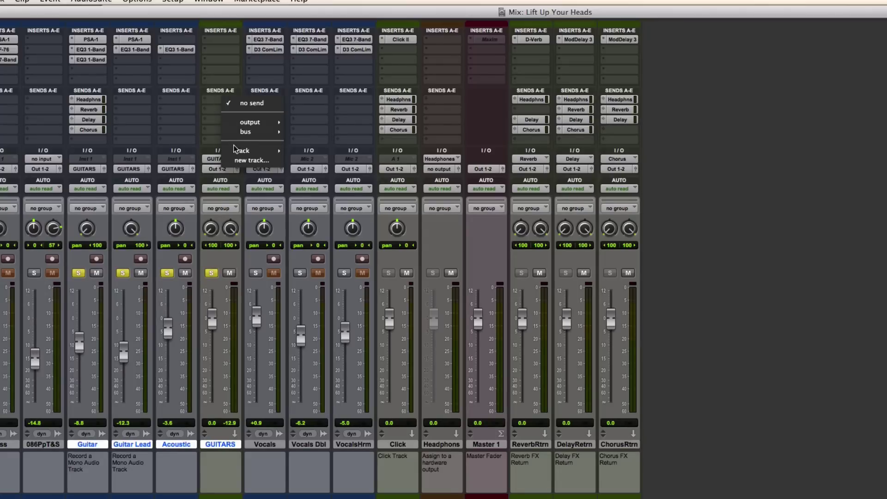
{"action": "mouse_move", "coordinate": [238, 151]}
{"action": "left_click", "coordinate": [320, 202]}
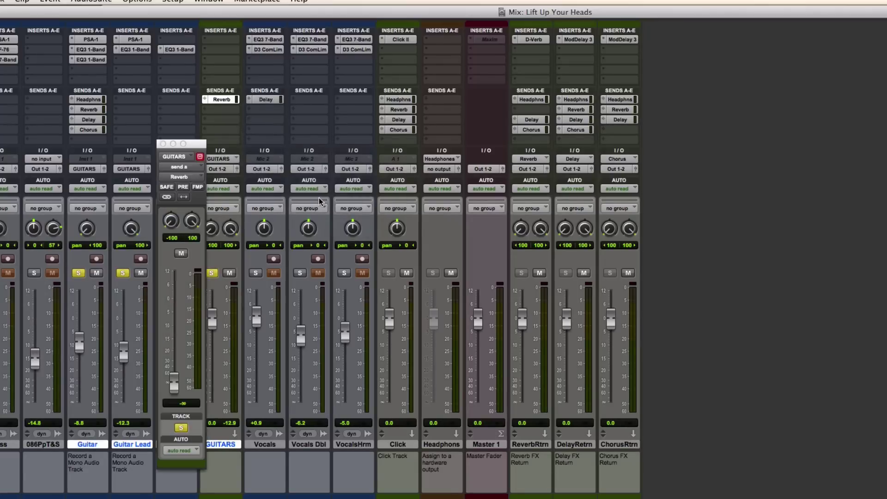
{"action": "left_click_drag", "start_coordinate": [178, 382], "coordinate": [173, 333]}
{"action": "left_click", "coordinate": [164, 144]}
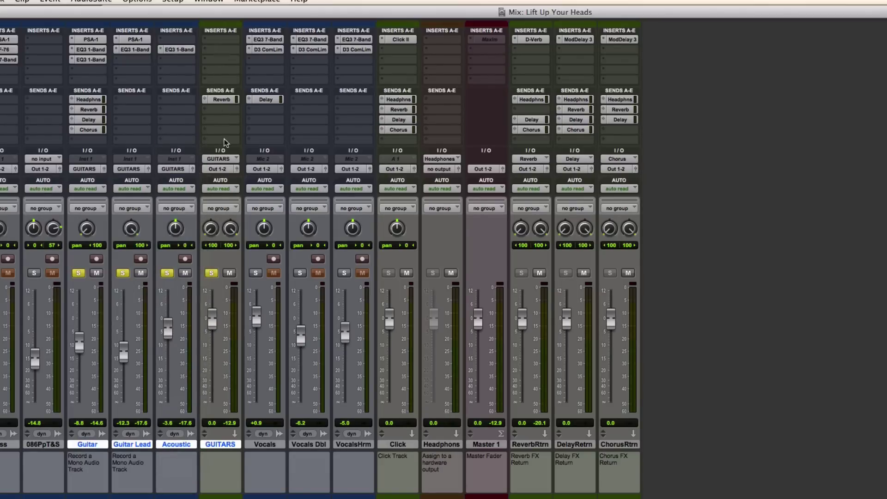
Insert a Lo-Fi plug-in on the GUITARS bus with saturation and distortion at 0.2
{"action": "left_click", "coordinate": [220, 49]}
{"action": "mouse_move", "coordinate": [256, 92]}
{"action": "mouse_move", "coordinate": [350, 95]}
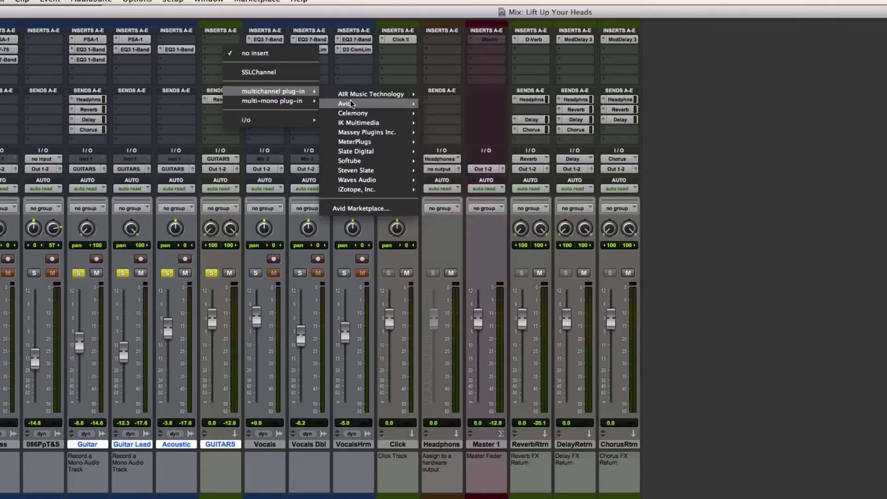
{"action": "left_click", "coordinate": [461, 202]}
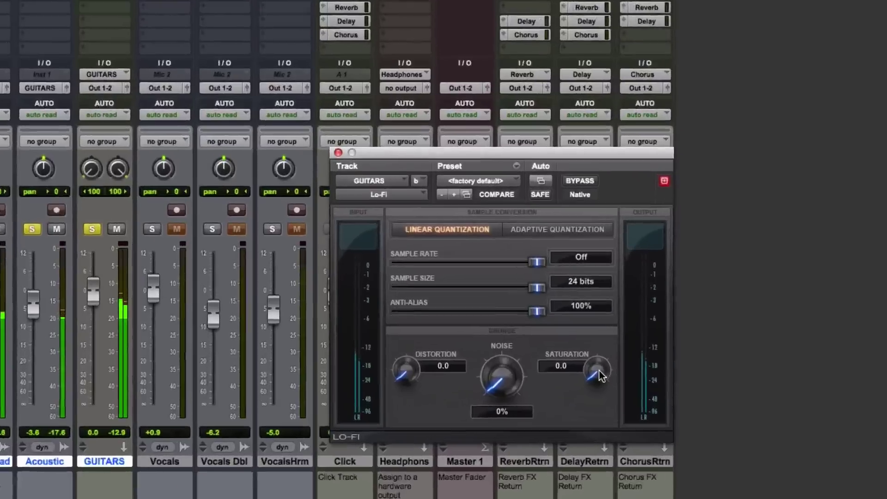
{"action": "left_click_drag", "start_coordinate": [587, 378], "coordinate": [584, 368]}
{"action": "left_click_drag", "start_coordinate": [619, 339], "coordinate": [621, 367]}
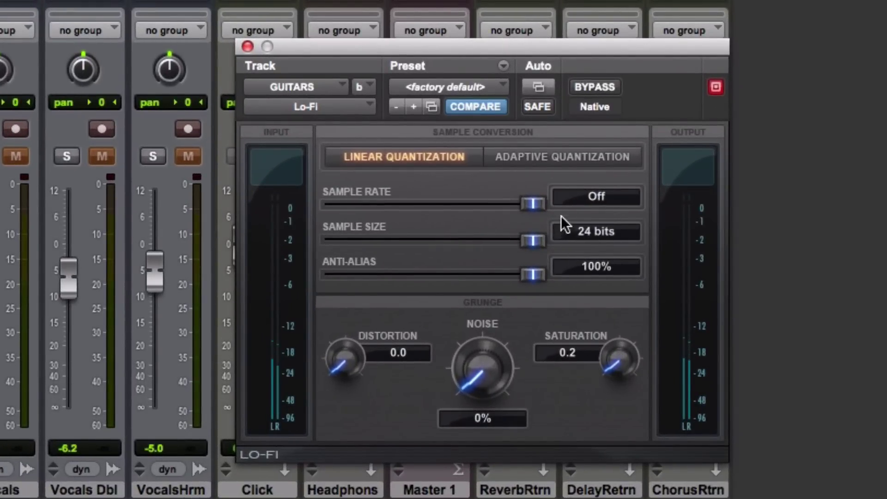
{"action": "left_click_drag", "start_coordinate": [358, 350], "coordinate": [356, 349]}
{"action": "left_click_drag", "start_coordinate": [354, 345], "coordinate": [353, 341]}
Bypass the Lo-Fi plug-in to compare, re-enable it, and close its window
{"action": "left_click", "coordinate": [589, 81]}
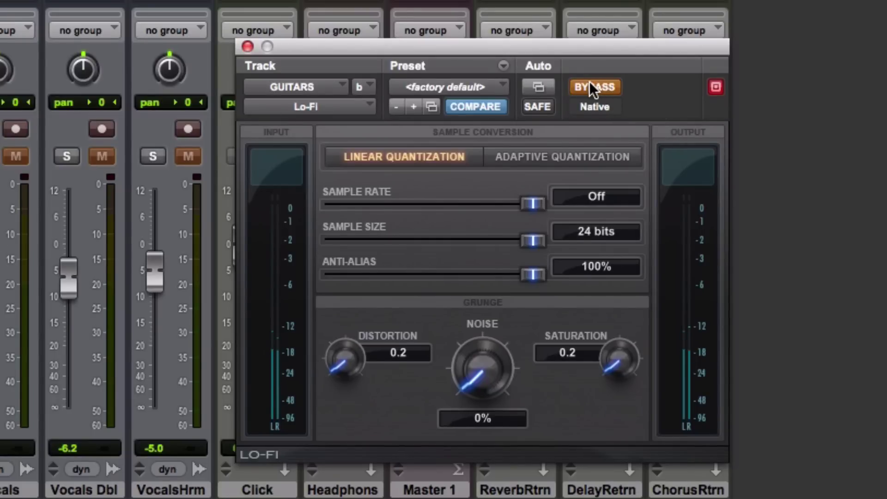
{"action": "left_click", "coordinate": [589, 81]}
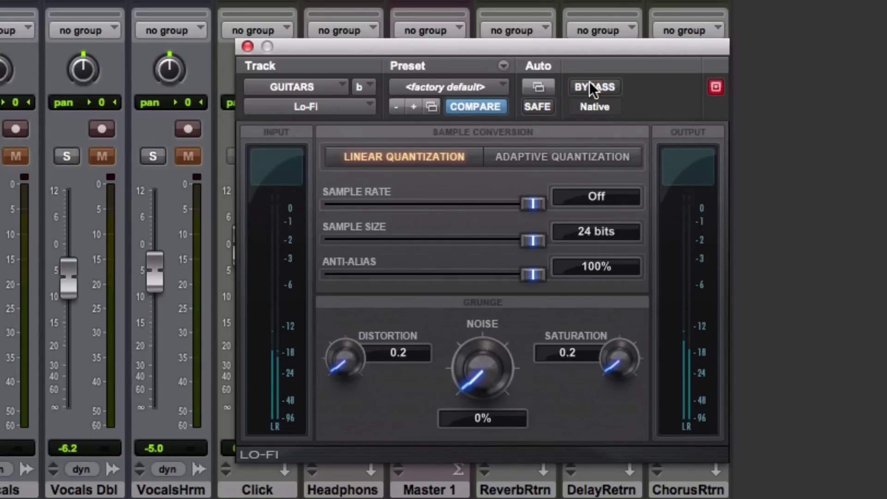
{"action": "left_click", "coordinate": [249, 49]}
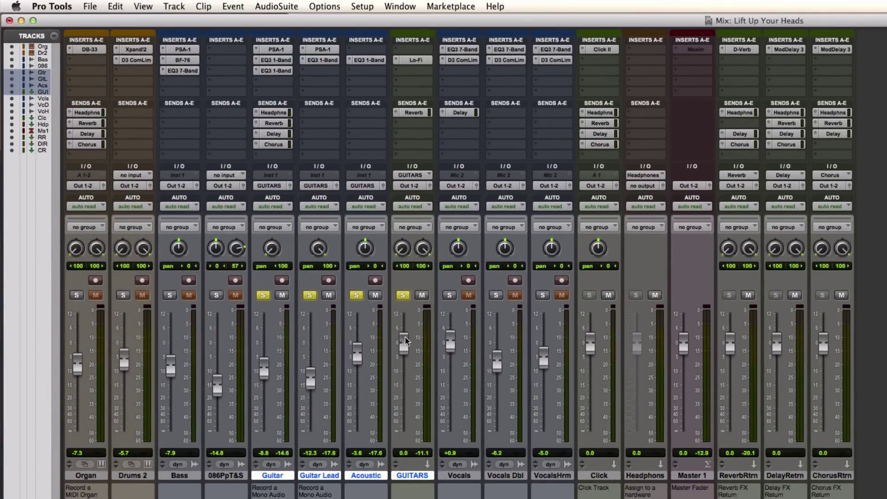
Unsolo the guitar tracks, set the GUITARS fader to about -1.3 dB, and show the Edit window
{"action": "left_click", "coordinate": [402, 295]}
{"action": "left_click", "coordinate": [357, 295]}
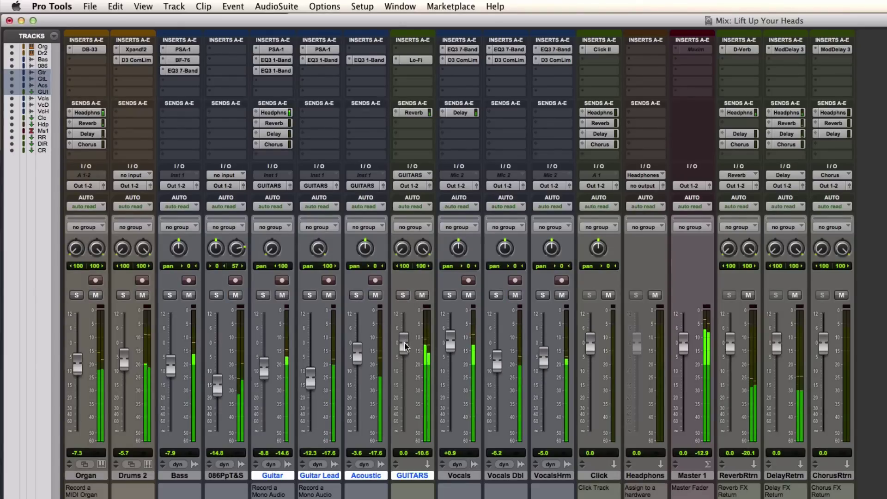
{"action": "left_click_drag", "start_coordinate": [405, 347], "coordinate": [405, 354]}
{"action": "left_click_drag", "start_coordinate": [404, 365], "coordinate": [405, 446]}
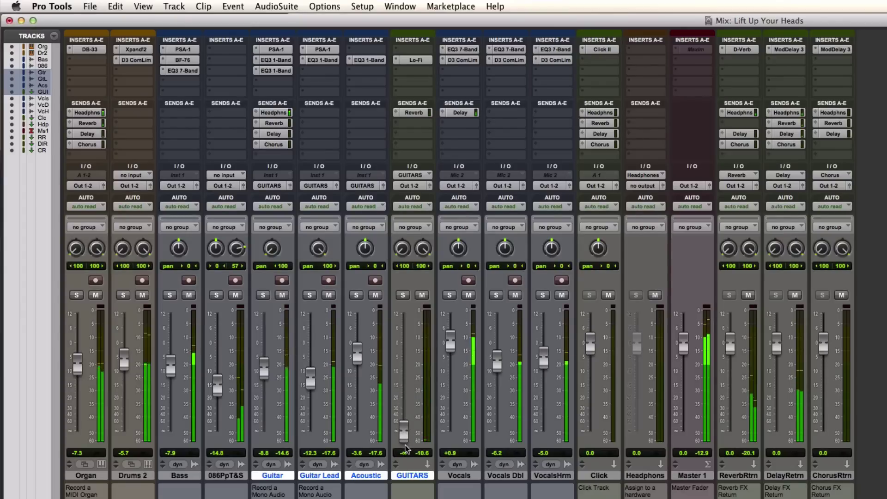
{"action": "left_click_drag", "start_coordinate": [403, 435], "coordinate": [402, 348]}
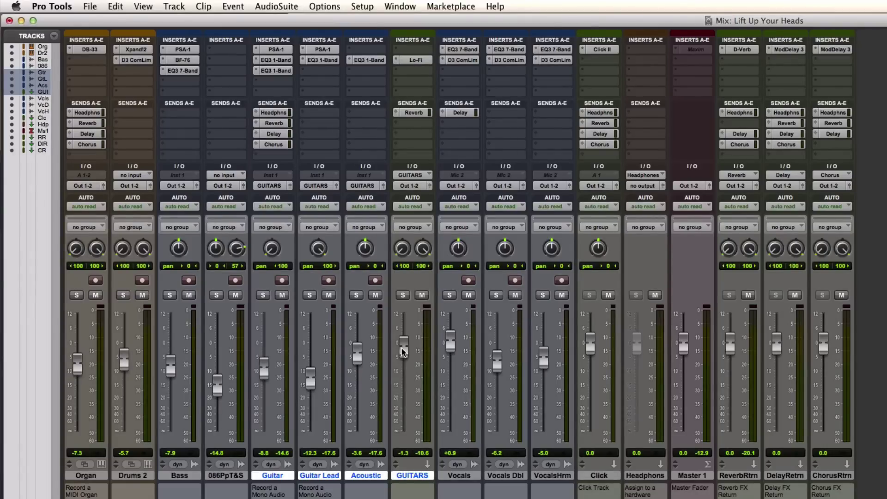
{"action": "key", "text": "super+equal"}
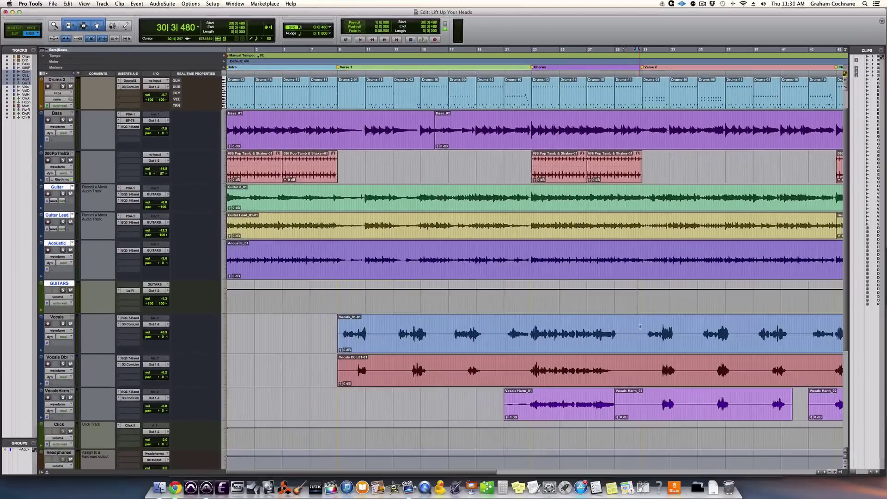
Play the Vocals track from bar 31, then select its section from bar 31 to 33
{"action": "left_click", "coordinate": [644, 329]}
{"action": "key", "text": "space"}
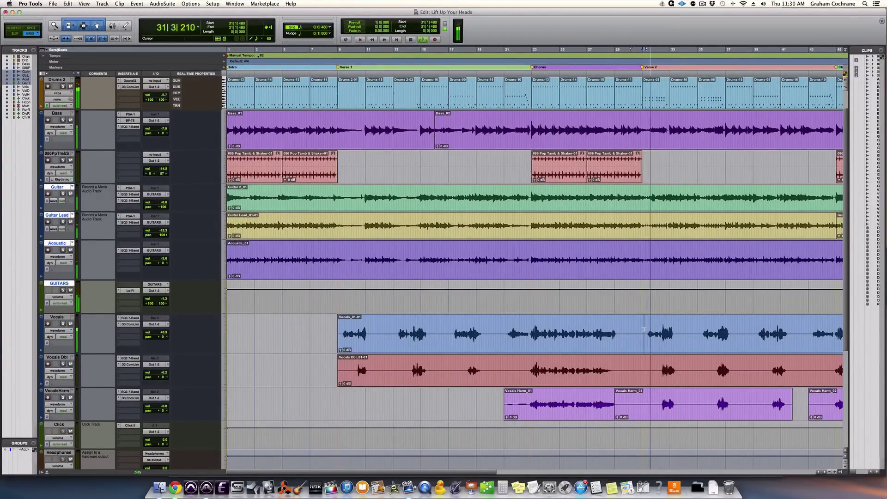
{"action": "scroll", "coordinate": [644, 329], "scroll_direction": "right", "scroll_amount": 5}
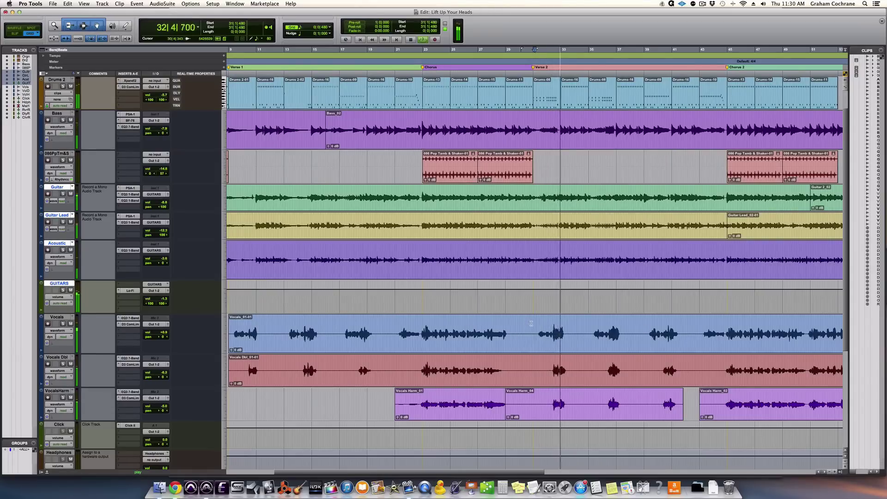
{"action": "left_click_drag", "start_coordinate": [533, 323], "coordinate": [569, 326]}
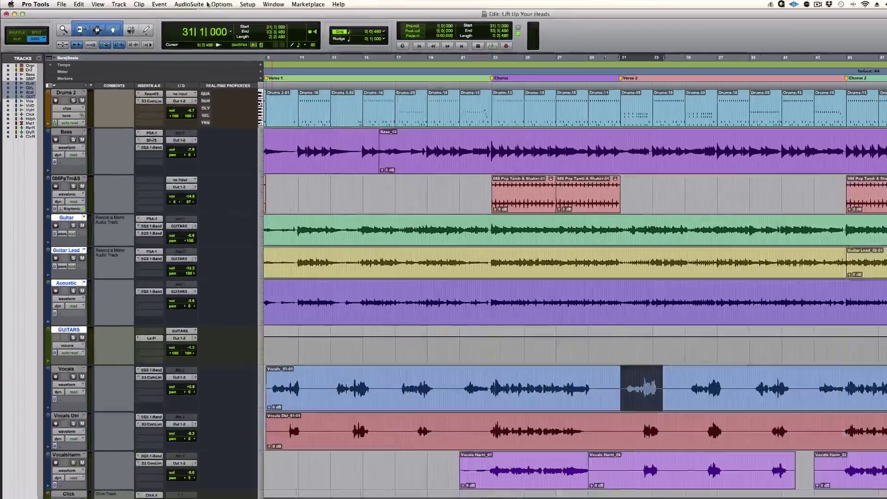
Load the AudioSuite EQ3 7-Band with the Special Effects 'Telephone 2 – 7 Band' preset
{"action": "left_click", "coordinate": [169, 4]}
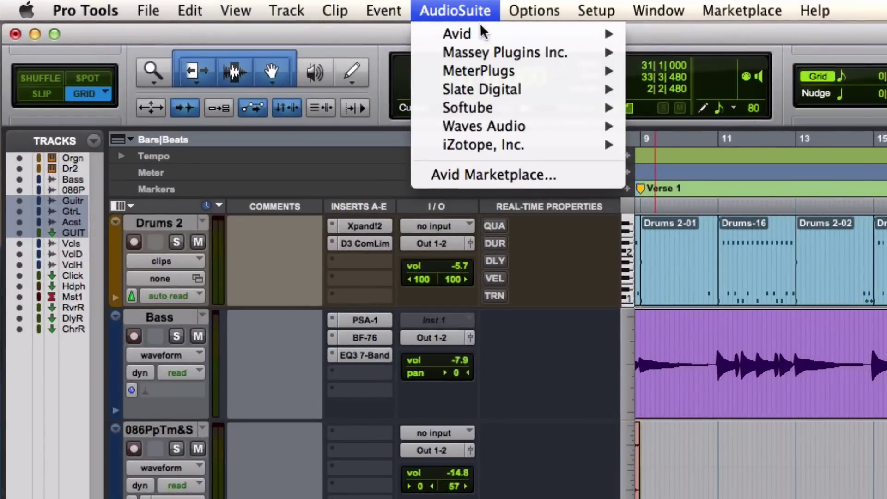
{"action": "mouse_move", "coordinate": [483, 35]}
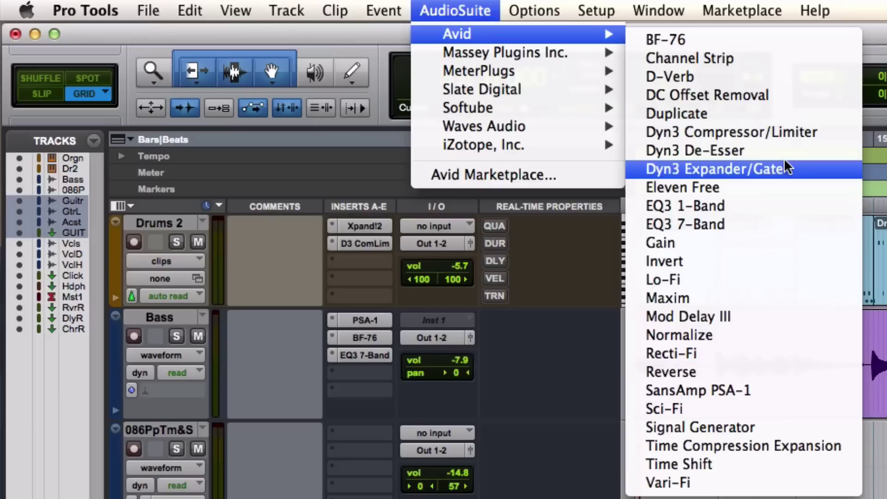
{"action": "left_click", "coordinate": [779, 225]}
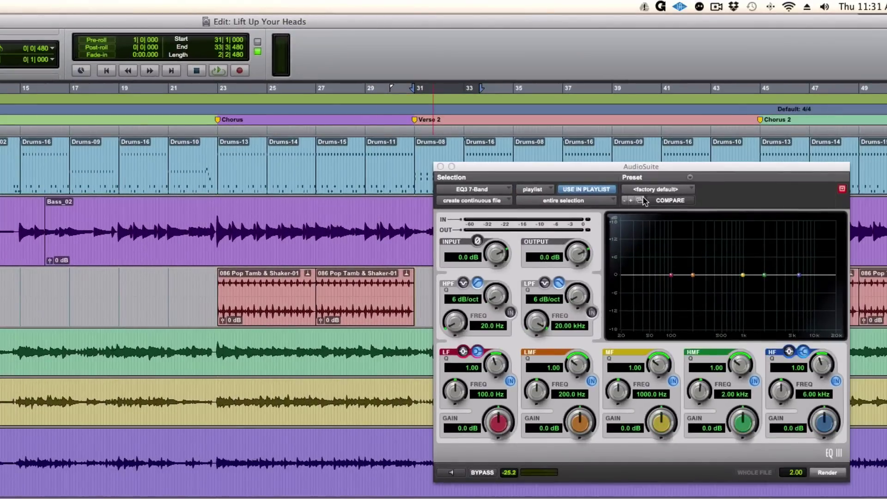
{"action": "left_click", "coordinate": [660, 189]}
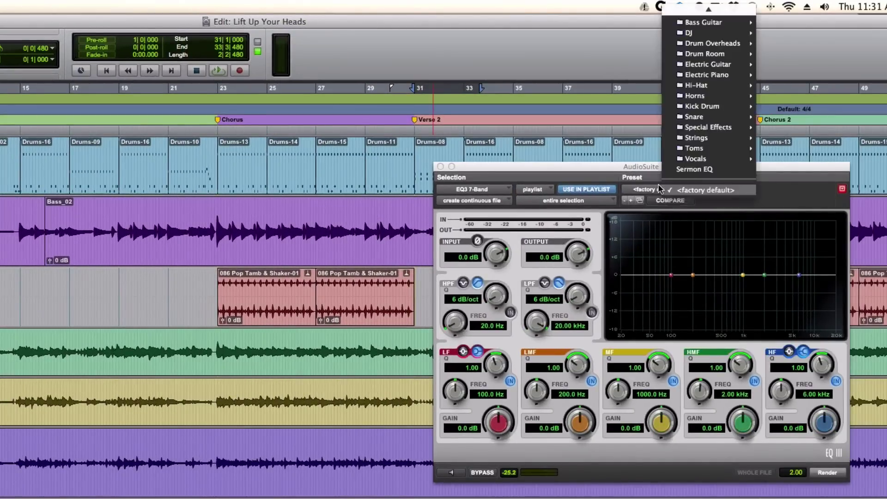
{"action": "mouse_move", "coordinate": [711, 128]}
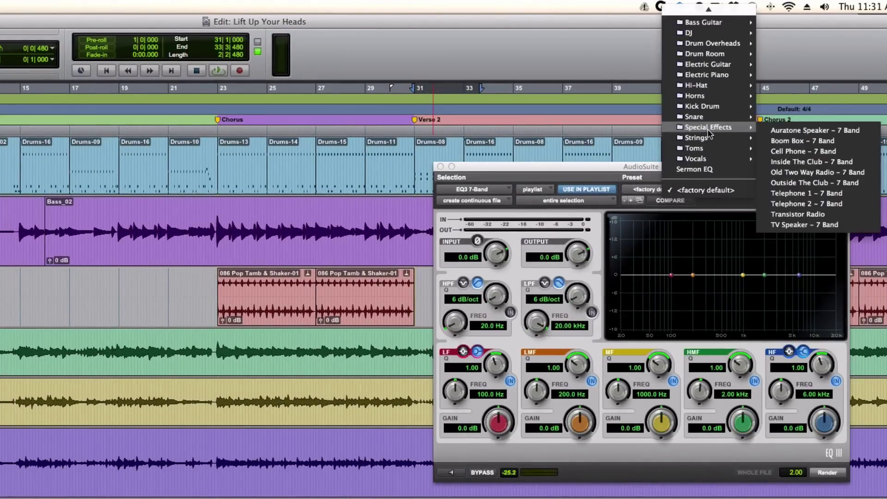
{"action": "left_click", "coordinate": [806, 204]}
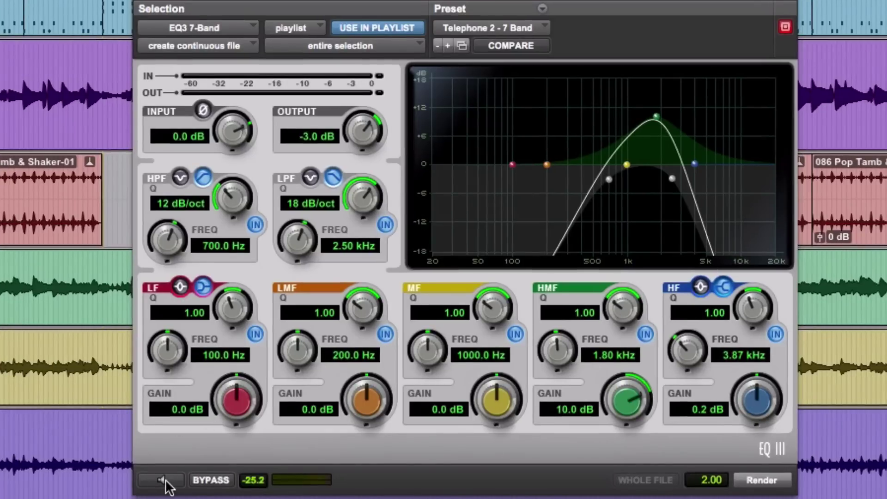
Preview the telephone EQ on the vocal selection and render it to Vocals-7eqa_01-02
{"action": "left_click", "coordinate": [162, 480]}
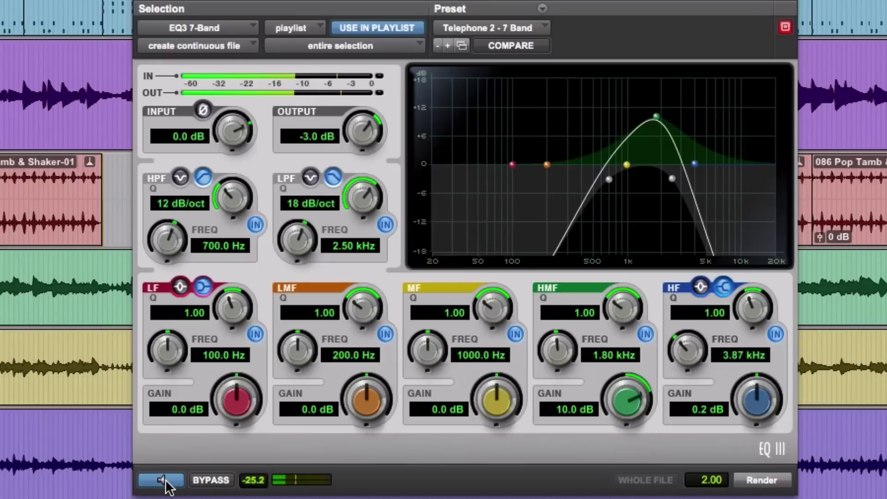
{"action": "left_click", "coordinate": [164, 481]}
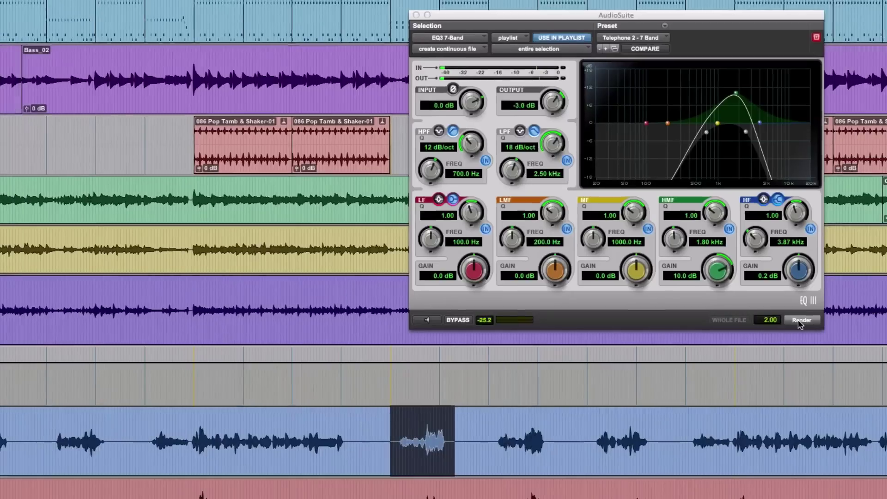
{"action": "left_click", "coordinate": [798, 320]}
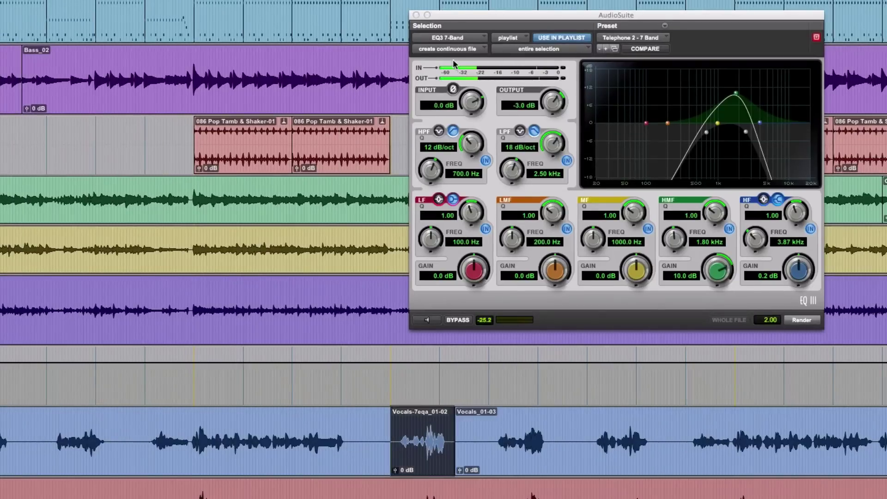
Close AudioSuite and play back the processed vocal section from just before it
{"action": "left_click", "coordinate": [416, 16]}
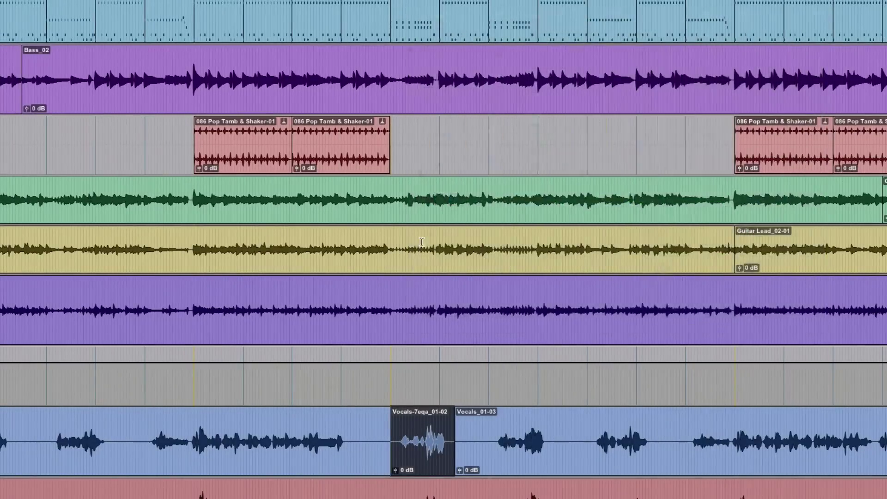
{"action": "left_click", "coordinate": [421, 427]}
{"action": "left_click", "coordinate": [375, 429]}
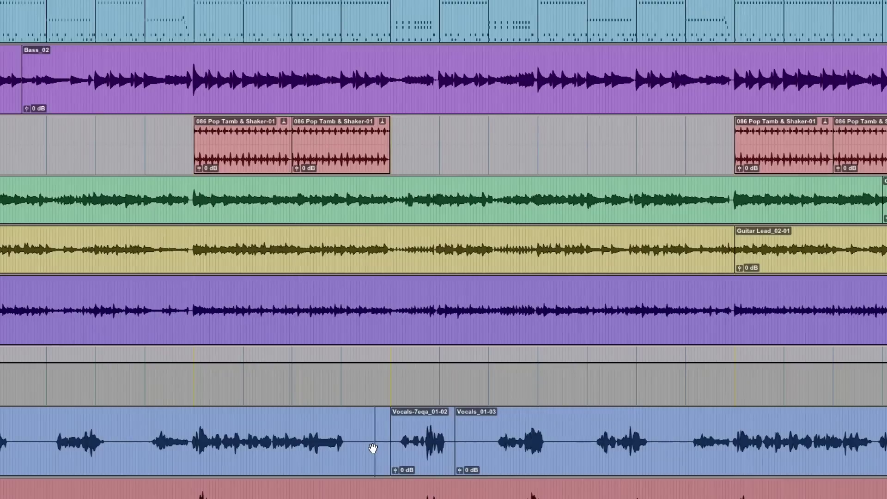
{"action": "key", "text": "space"}
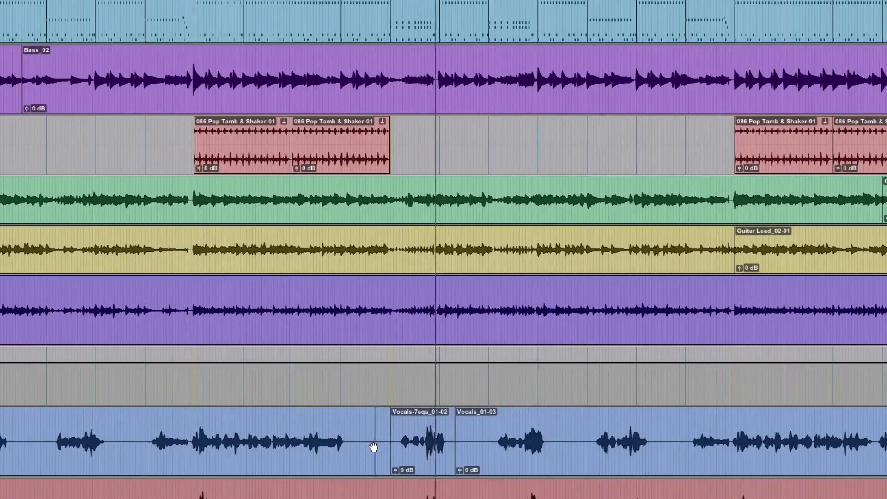
{"action": "left_click", "coordinate": [439, 435]}
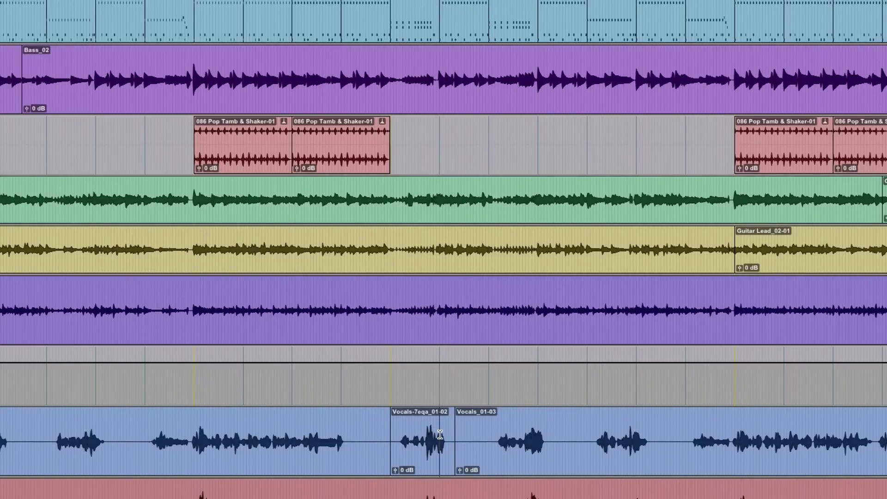
Zoom in, trim Vocals_01-03 back over the telephone clip's tail, and play the transition
{"action": "key", "text": "ctrl+bracketright"}
{"action": "key", "text": "ctrl+bracketright"}
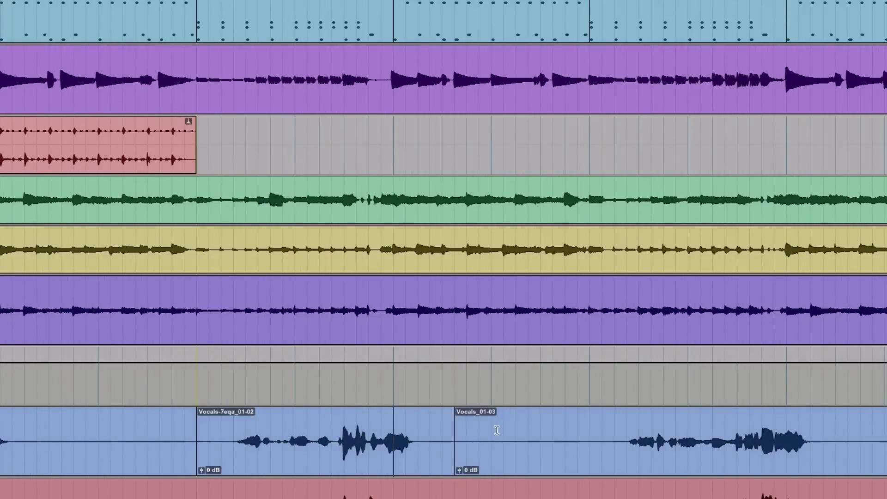
{"action": "left_click_drag", "start_coordinate": [233, 434], "coordinate": [331, 444]}
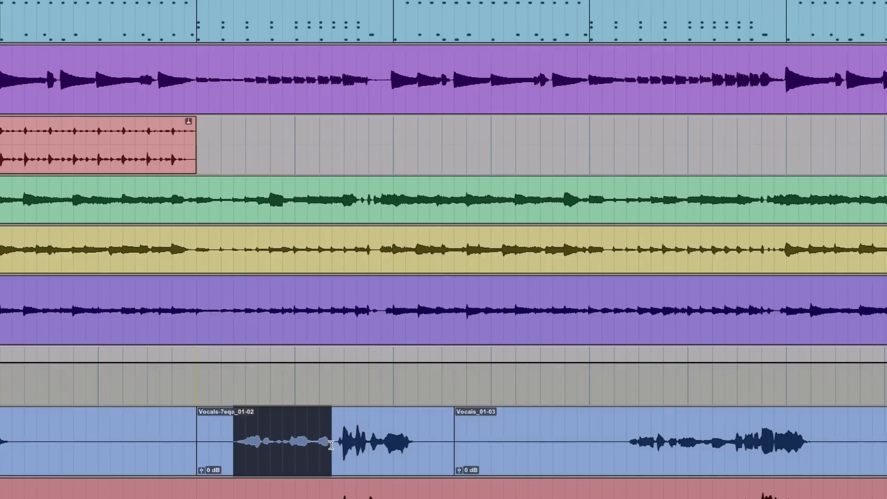
{"action": "left_click", "coordinate": [334, 433]}
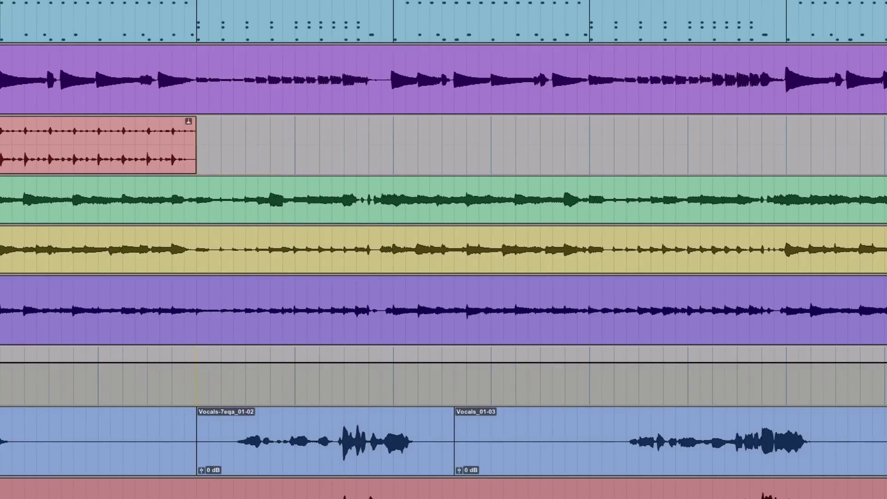
{"action": "left_click", "coordinate": [460, 439]}
{"action": "left_click_drag", "start_coordinate": [460, 440], "coordinate": [334, 439]}
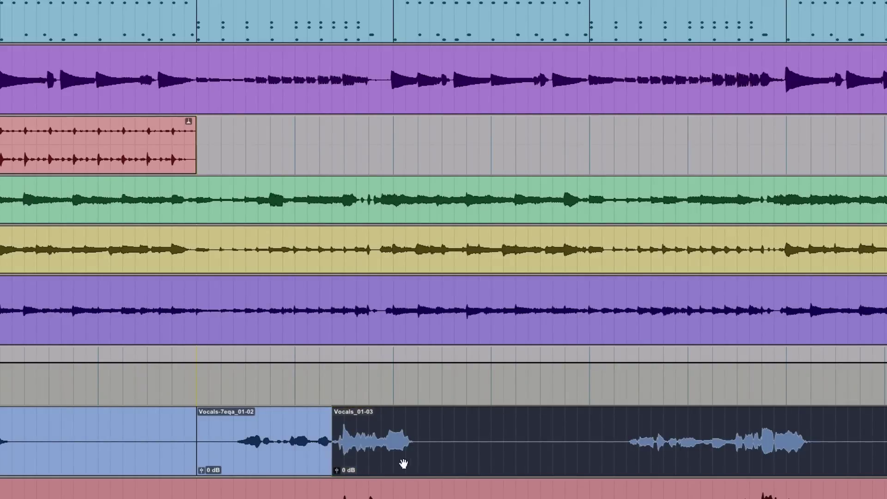
{"action": "left_click", "coordinate": [221, 430]}
{"action": "key", "text": "space"}
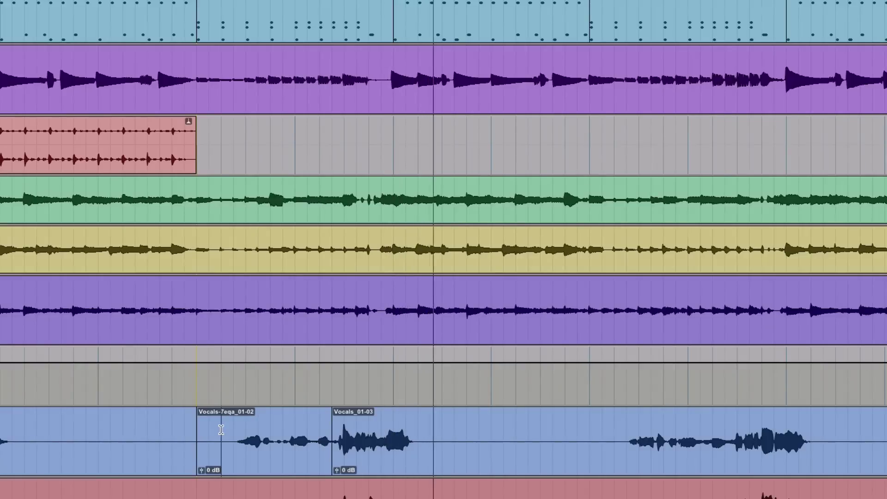
{"action": "key", "text": "space"}
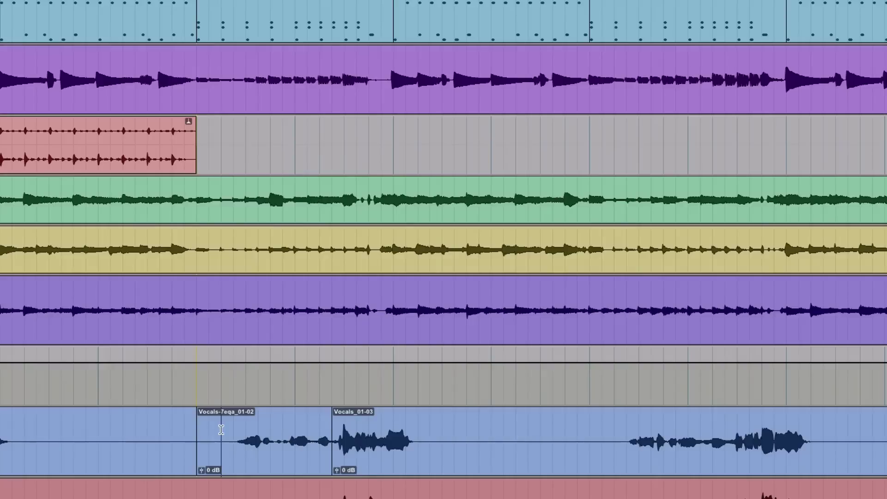